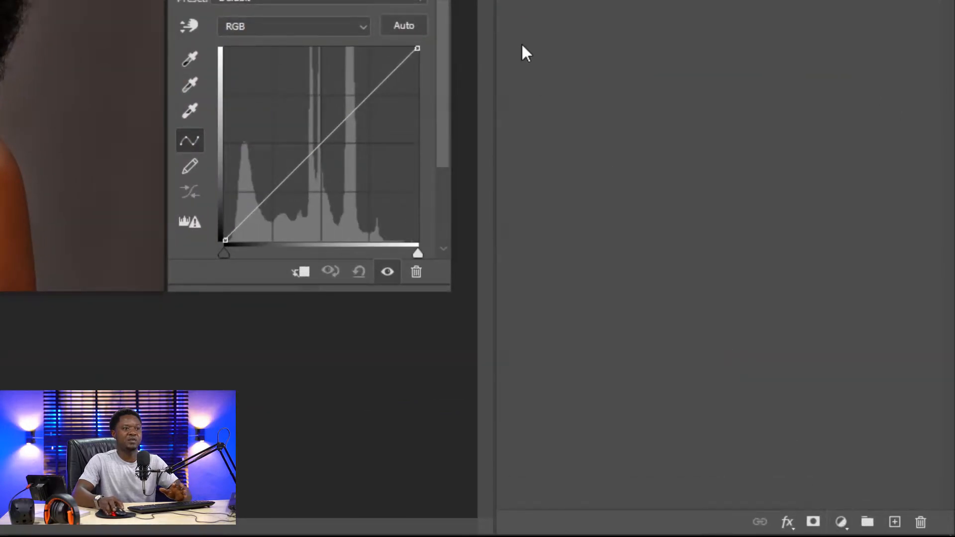
Add a new Curves adjustment layer above the burn layer
{"action": "left_click", "coordinate": [518, 1]}
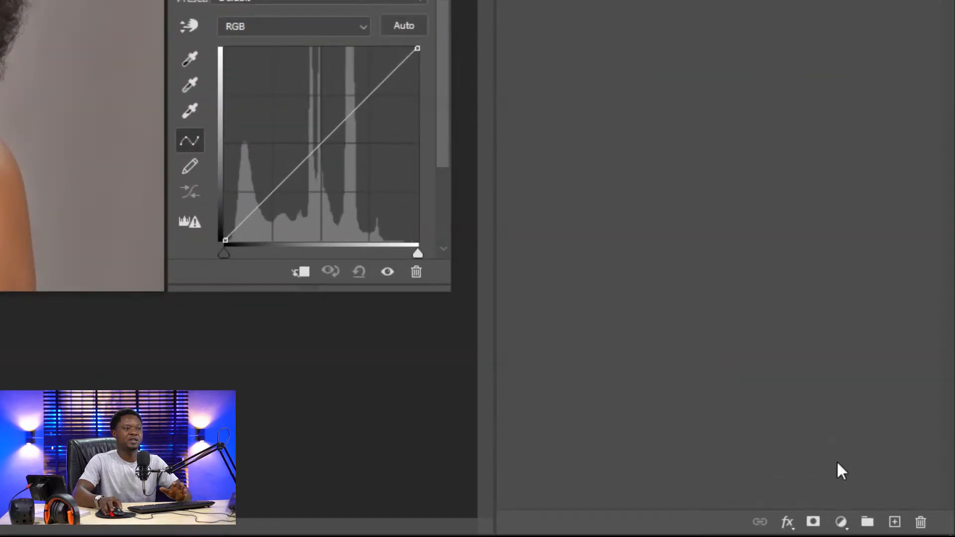
{"action": "left_click", "coordinate": [841, 522]}
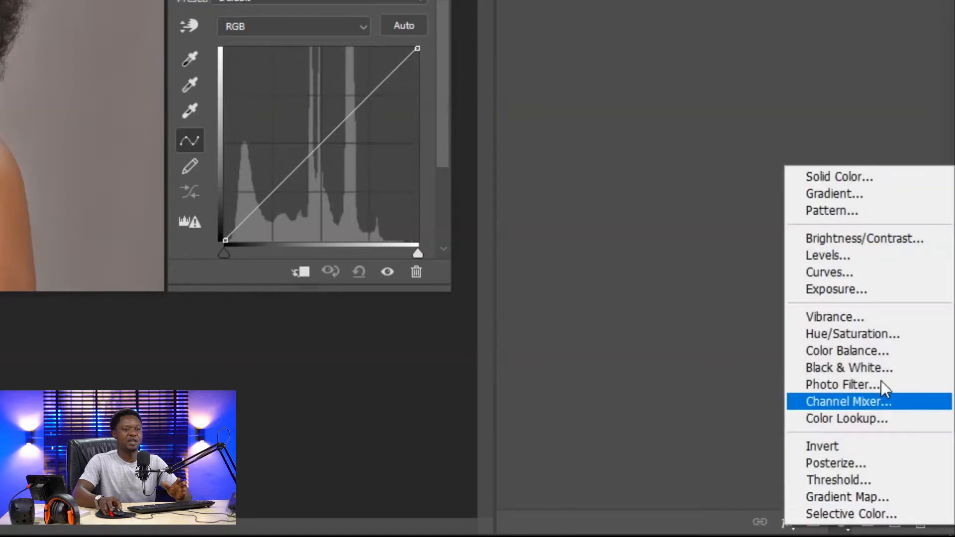
{"action": "left_click", "coordinate": [846, 269]}
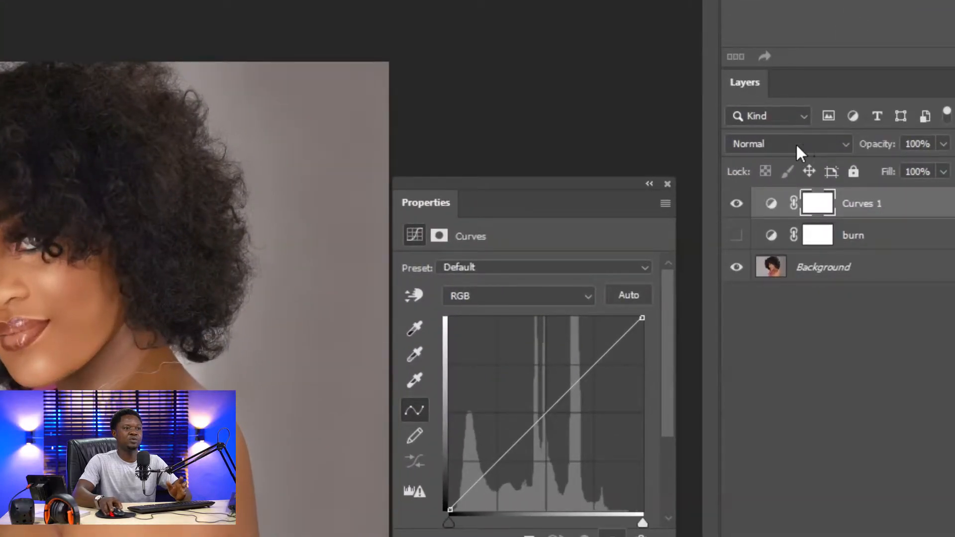
Set the new Curves layer's blend mode to Screen
{"action": "left_click", "coordinate": [796, 142]}
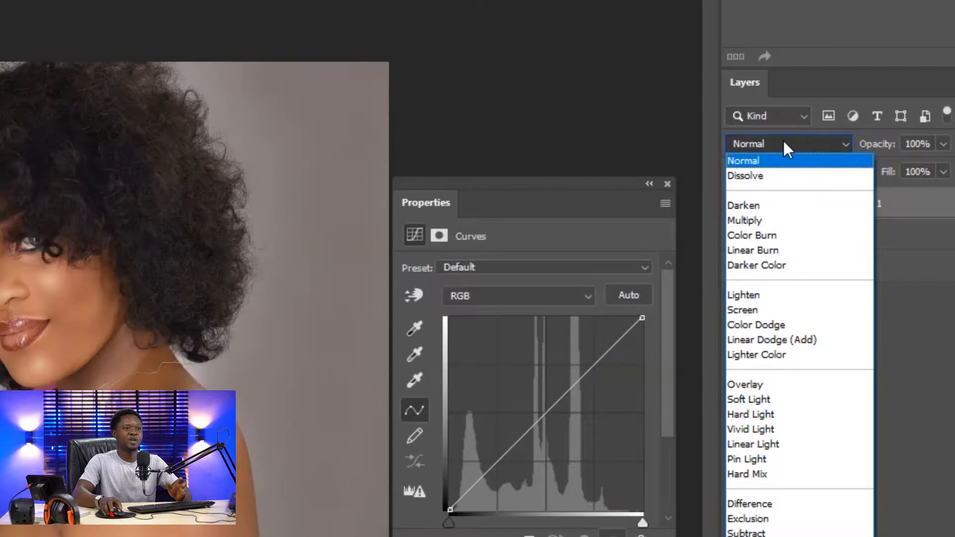
{"action": "left_click", "coordinate": [783, 139]}
{"action": "left_click", "coordinate": [783, 140]}
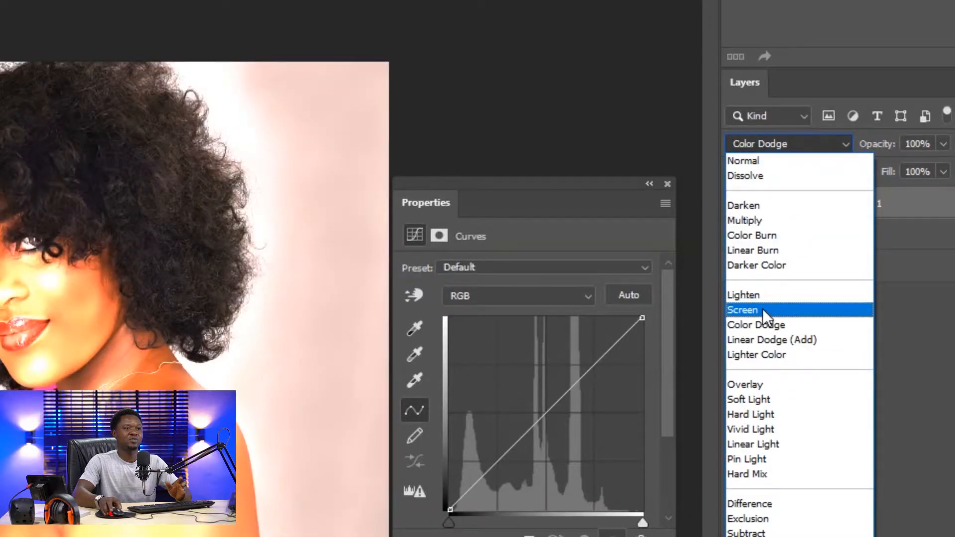
{"action": "left_click", "coordinate": [762, 309]}
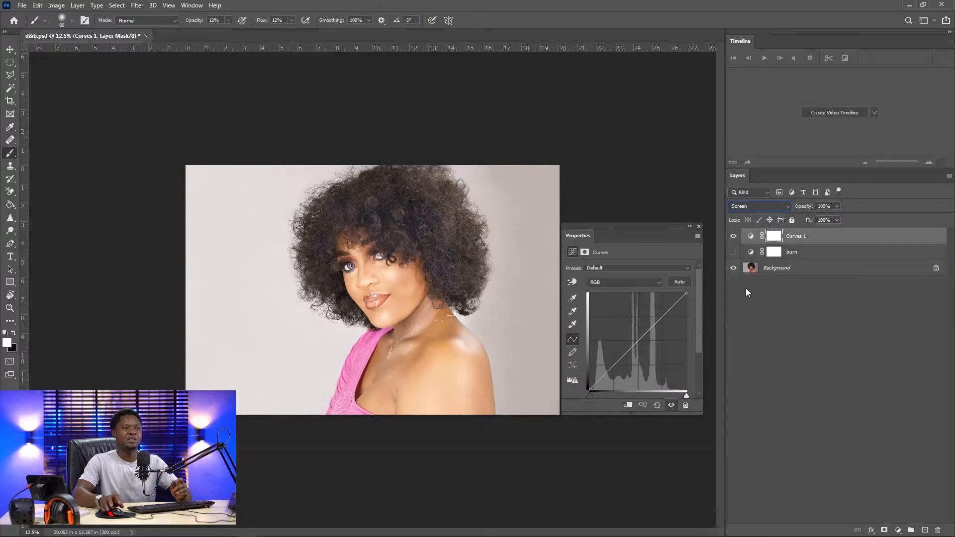
Rename the Curves layer as dodge
{"action": "double_click", "coordinate": [795, 236]}
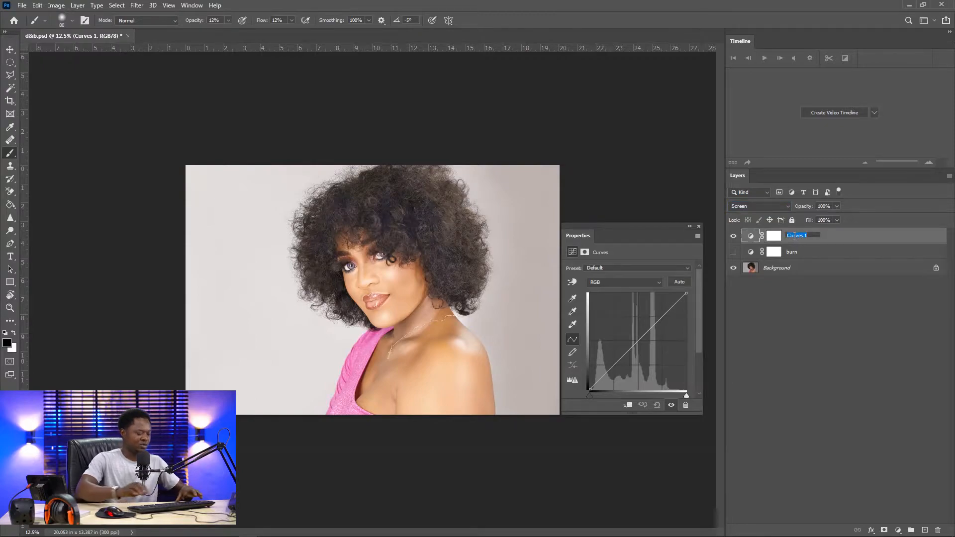
{"action": "type", "text": "do"}
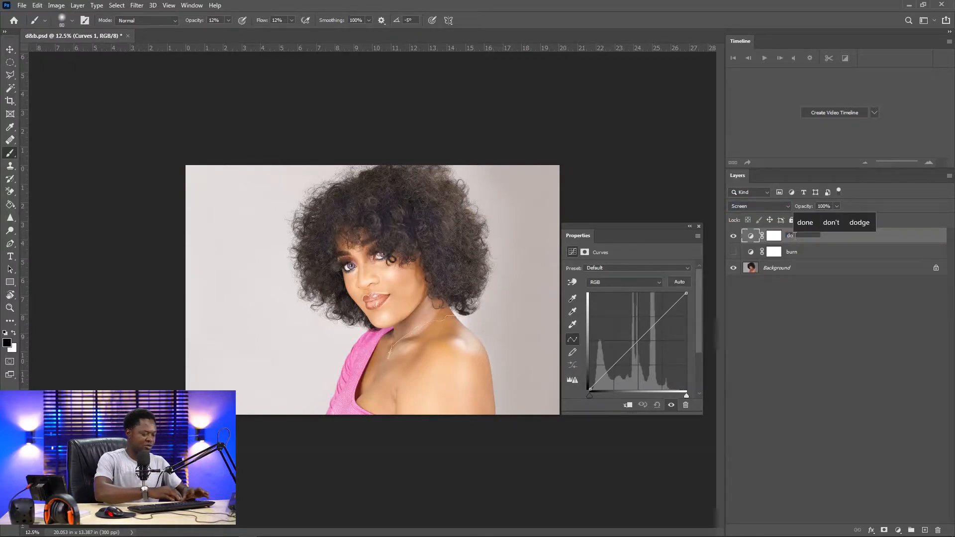
{"action": "type", "text": "dge"}
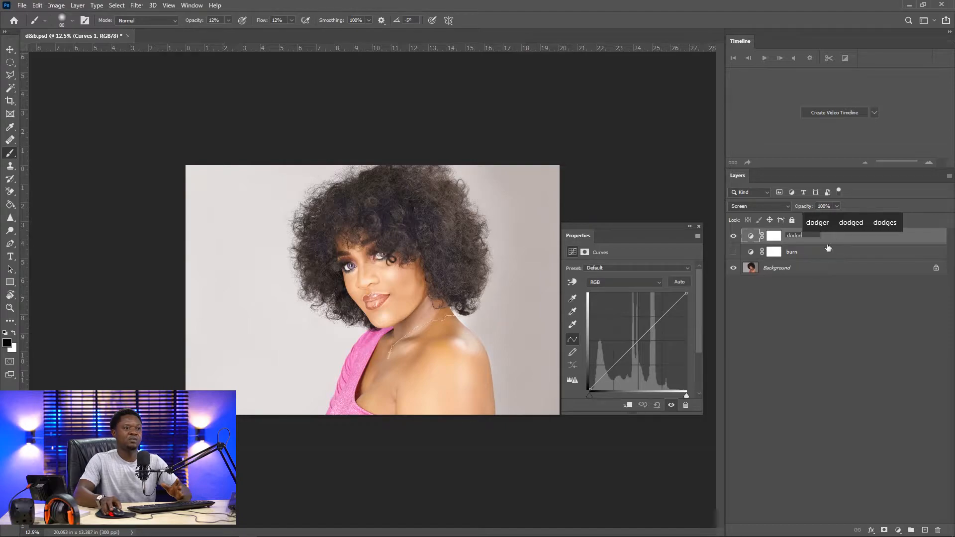
Toggle the dodge and burn layers' visibility to compare their lightening and darkening effects
{"action": "left_click", "coordinate": [734, 237]}
{"action": "left_click", "coordinate": [734, 238]}
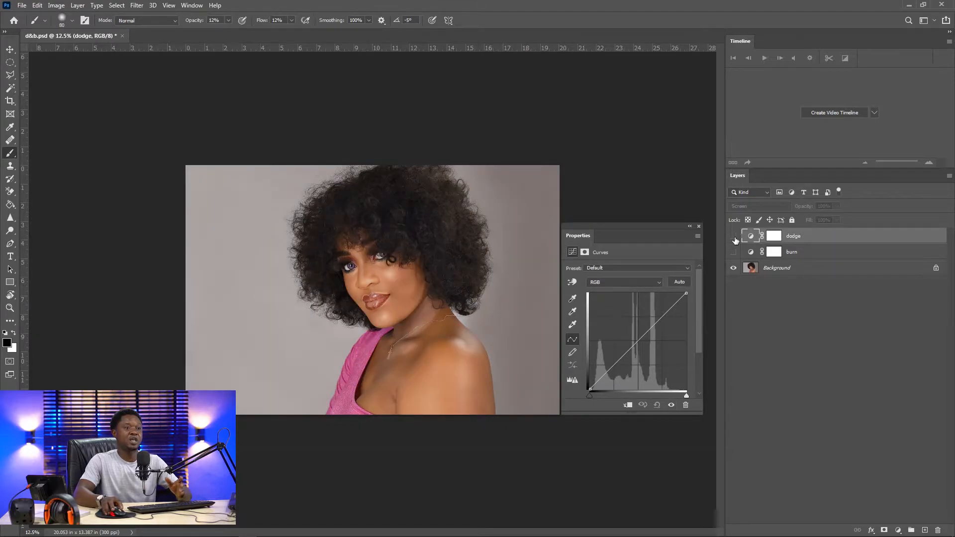
{"action": "left_click", "coordinate": [733, 237]}
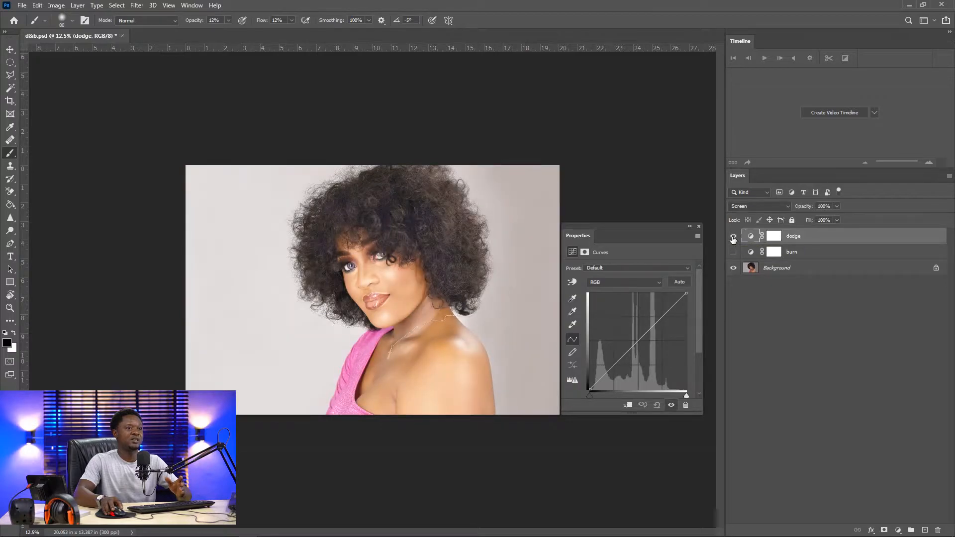
{"action": "left_click", "coordinate": [733, 238]}
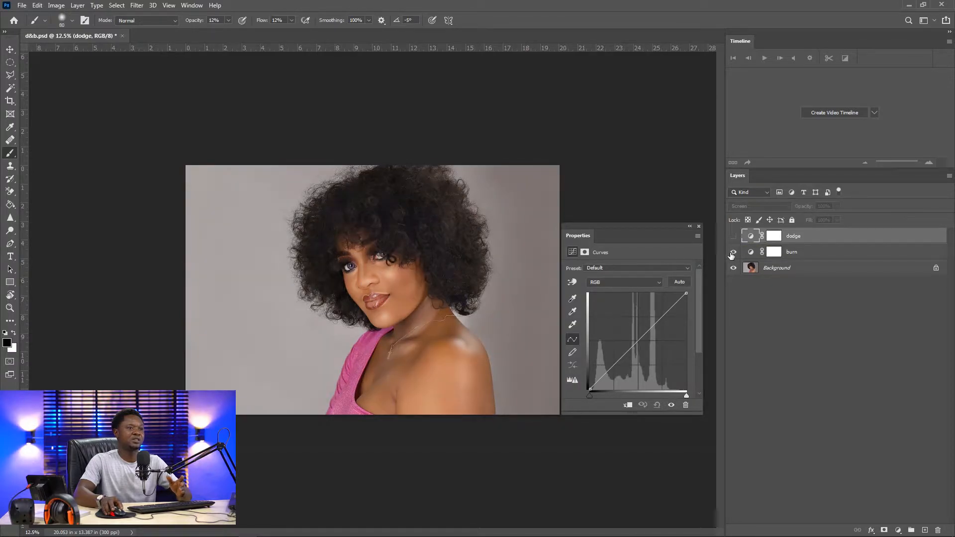
{"action": "left_click", "coordinate": [733, 253]}
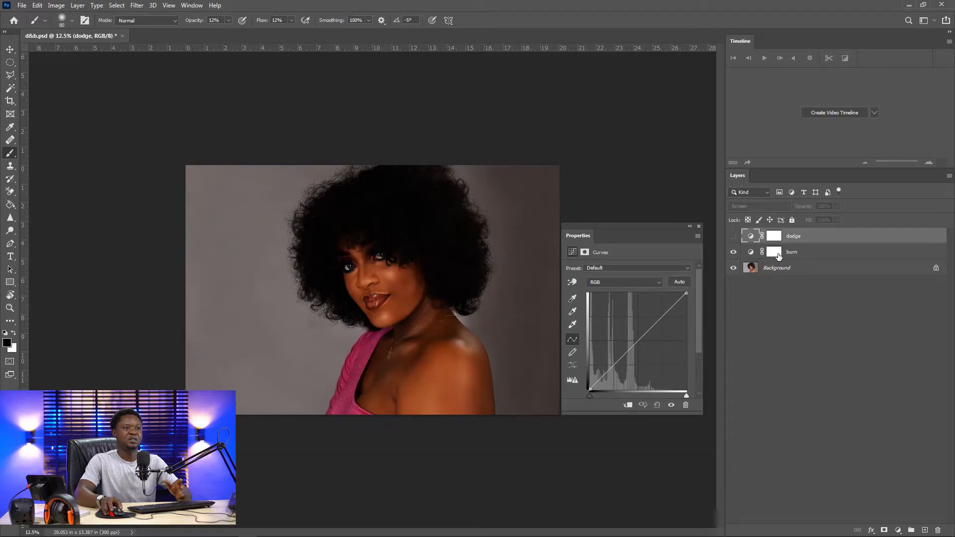
Select the burn layer's mask and invert it to black
{"action": "left_click", "coordinate": [774, 254]}
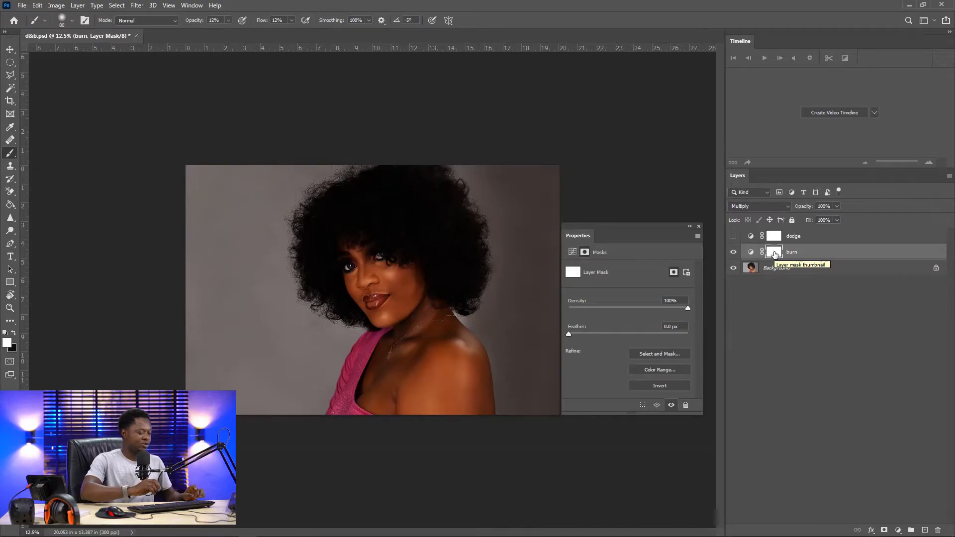
{"action": "key", "text": "ctrl+i"}
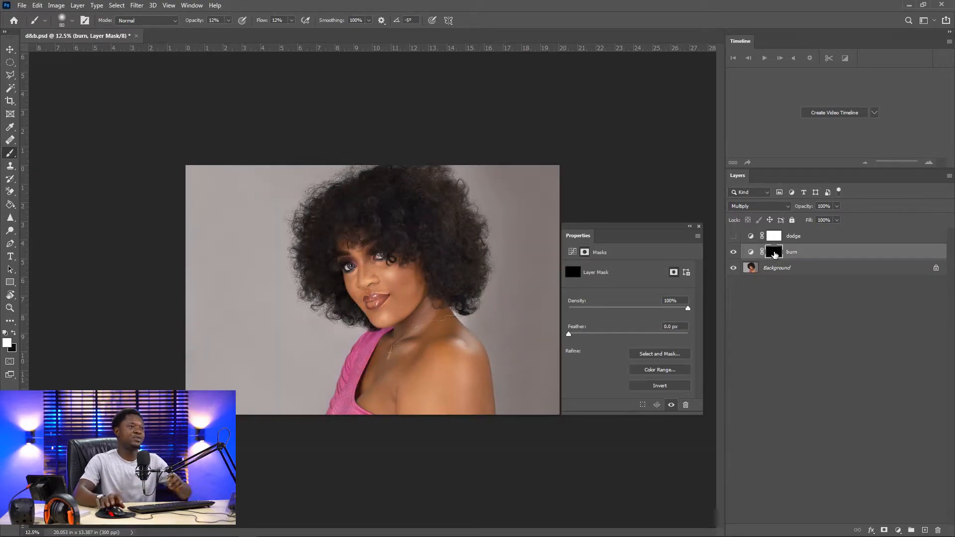
Set the brush opacity and flow both to 100%
{"action": "key", "text": "ctrl+plus"}
{"action": "key", "text": "ctrl+plus"}
{"action": "key", "text": "ctrl+plus"}
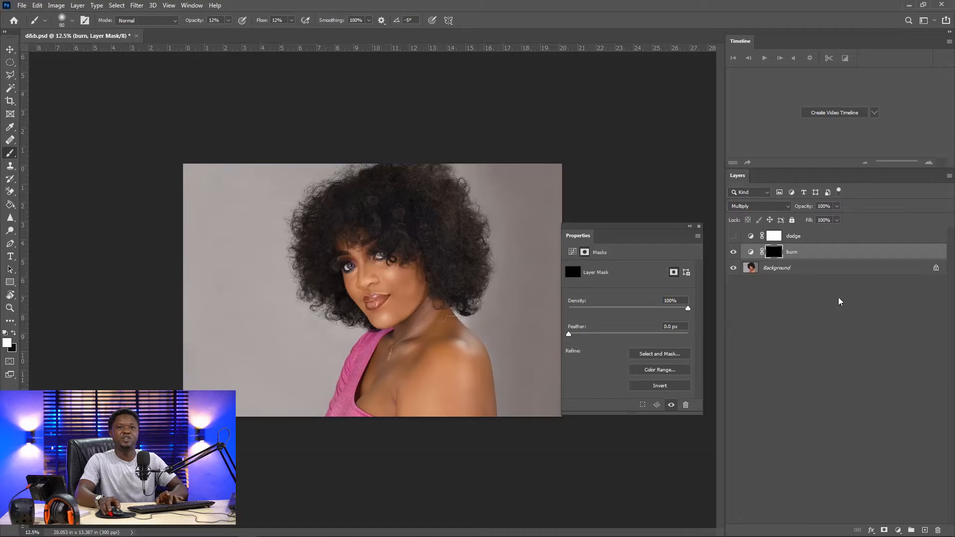
{"action": "key", "text": "ctrl+plus"}
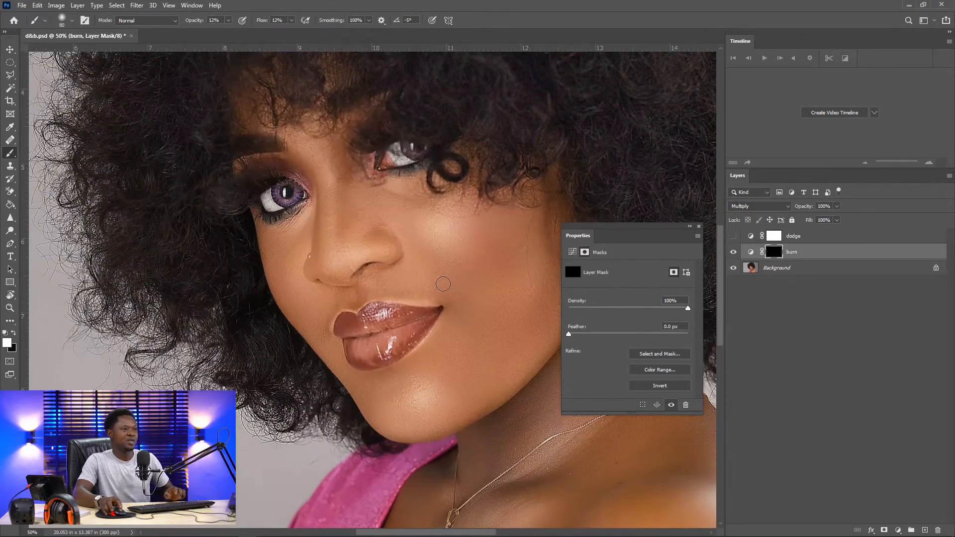
{"action": "left_click_drag", "start_coordinate": [420, 256], "coordinate": [348, 260]}
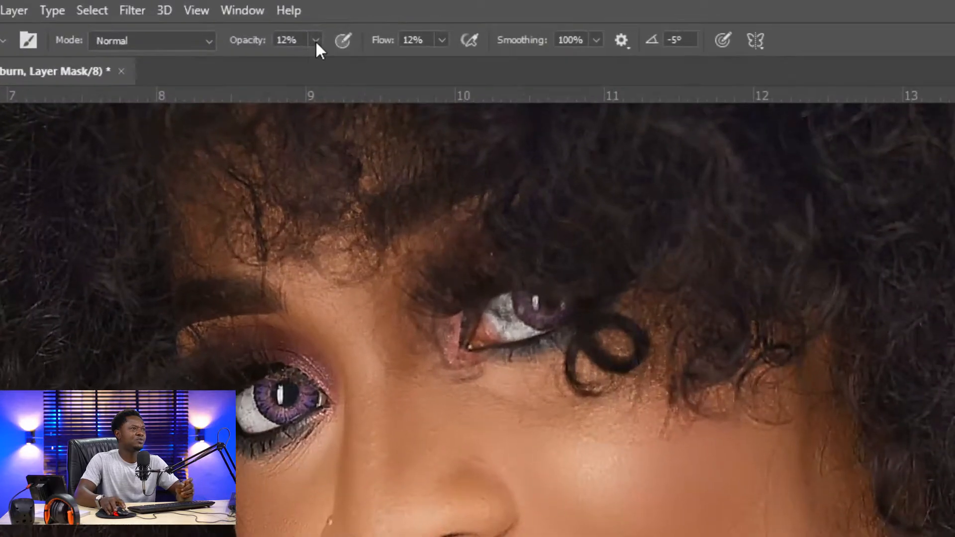
{"action": "left_click", "coordinate": [316, 41]}
{"action": "left_click_drag", "start_coordinate": [382, 68], "coordinate": [398, 61]}
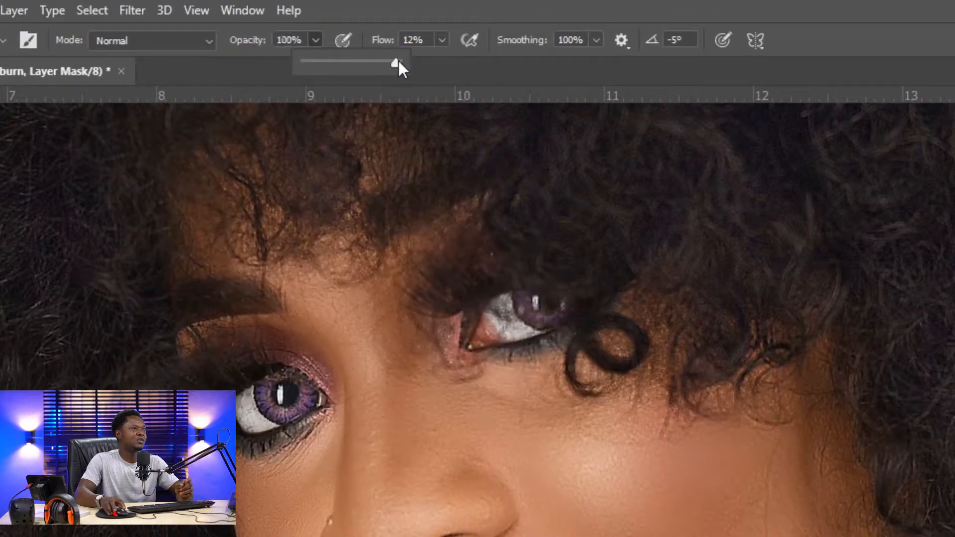
{"action": "left_click", "coordinate": [442, 40]}
{"action": "left_click_drag", "start_coordinate": [457, 62], "coordinate": [535, 67]}
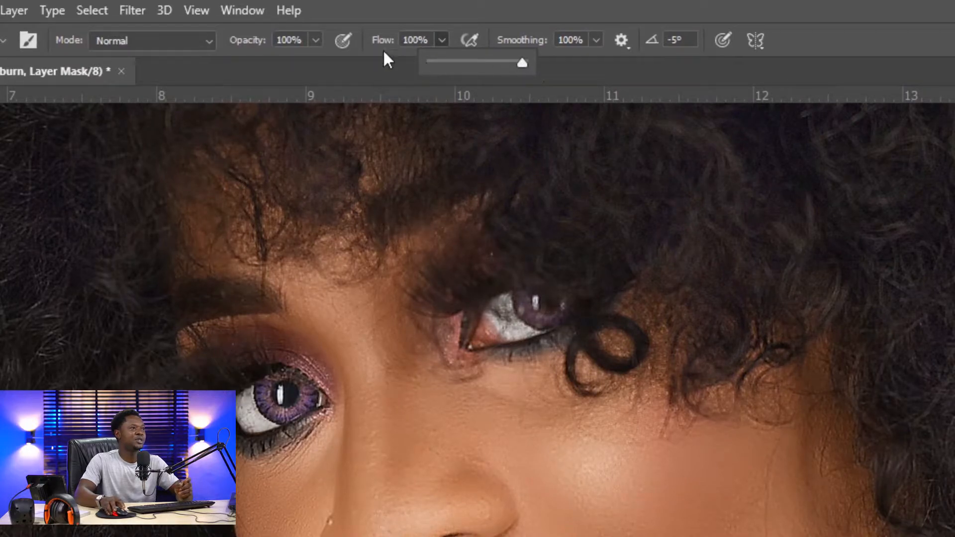
{"action": "left_click", "coordinate": [316, 40]}
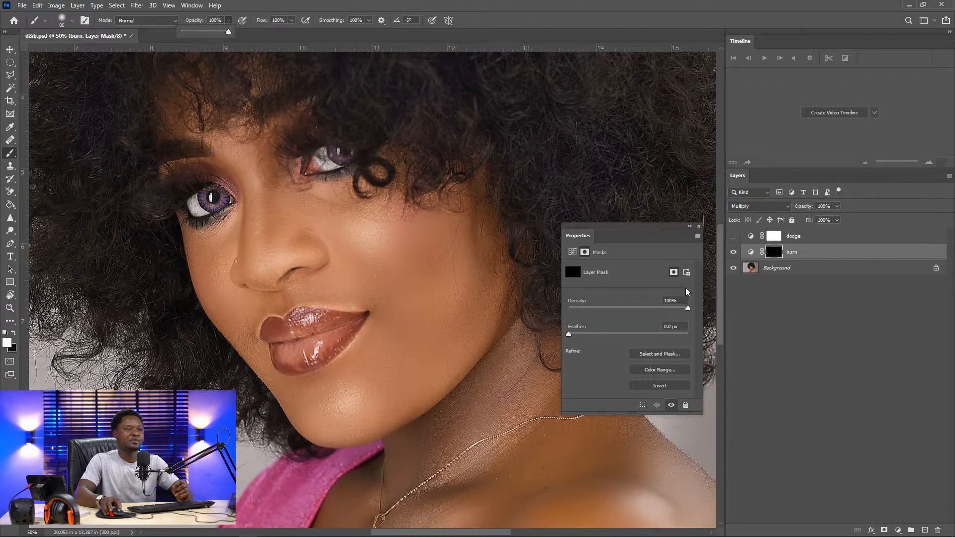
Show the dodge layer, select its mask and invert it to black
{"action": "left_click", "coordinate": [733, 238]}
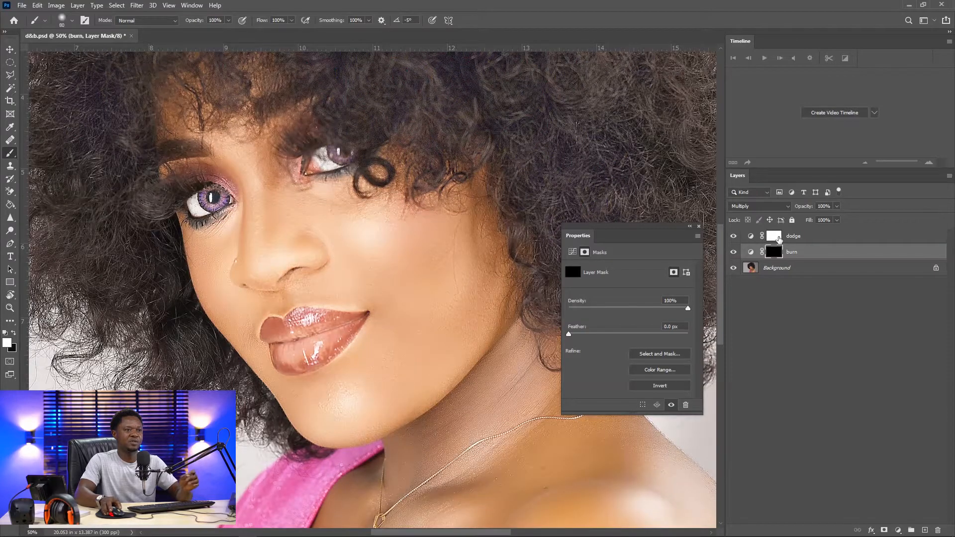
{"action": "left_click", "coordinate": [777, 241]}
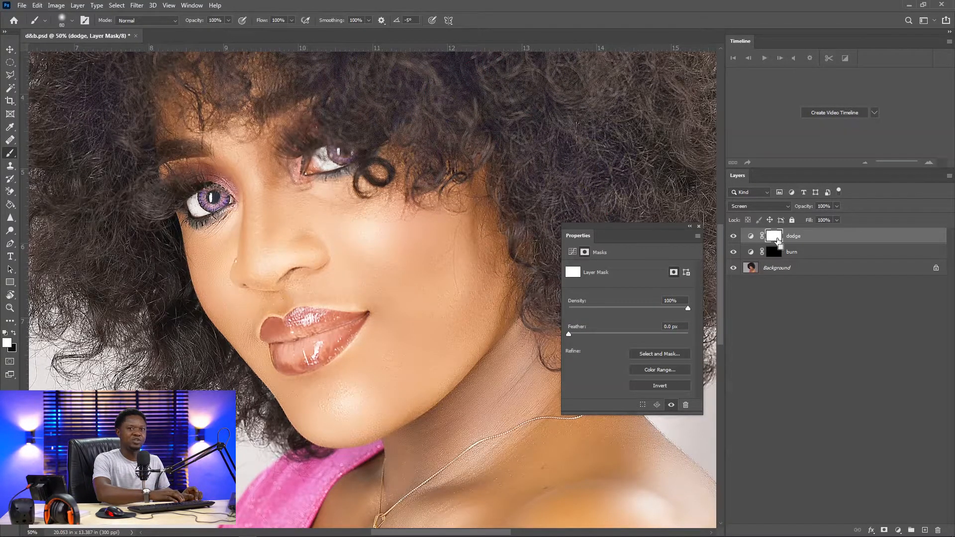
{"action": "key", "text": "ctrl+i"}
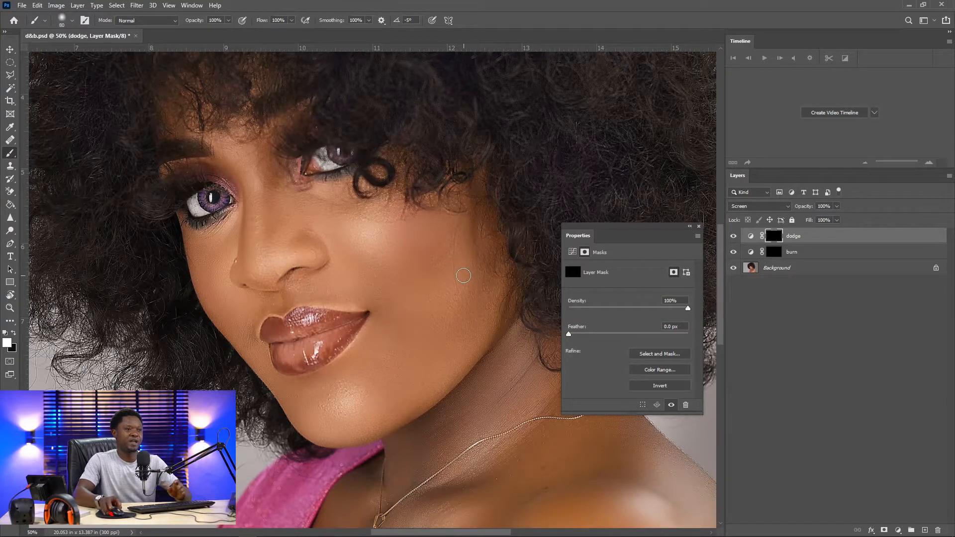
Paint test strokes across the cheek on the dodge and burn masks, then undo the burn strokes
{"action": "left_click_drag", "start_coordinate": [366, 282], "coordinate": [487, 201]}
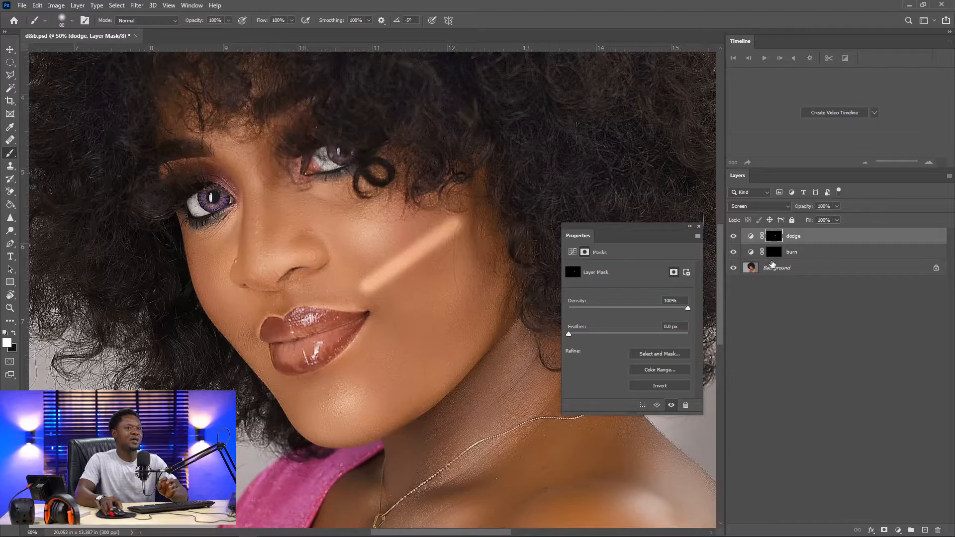
{"action": "left_click", "coordinate": [775, 252]}
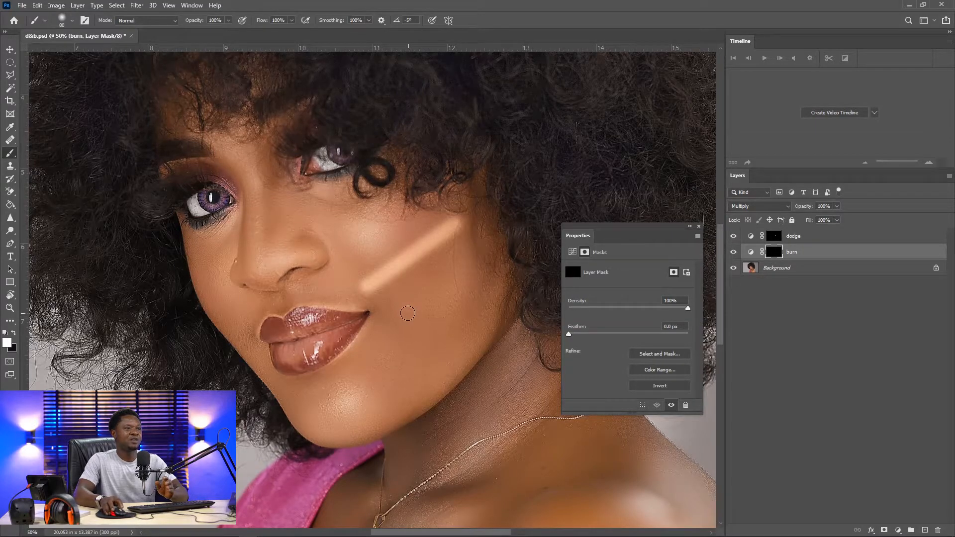
{"action": "left_click_drag", "start_coordinate": [387, 307], "coordinate": [414, 287]}
{"action": "left_click_drag", "start_coordinate": [454, 256], "coordinate": [482, 236]}
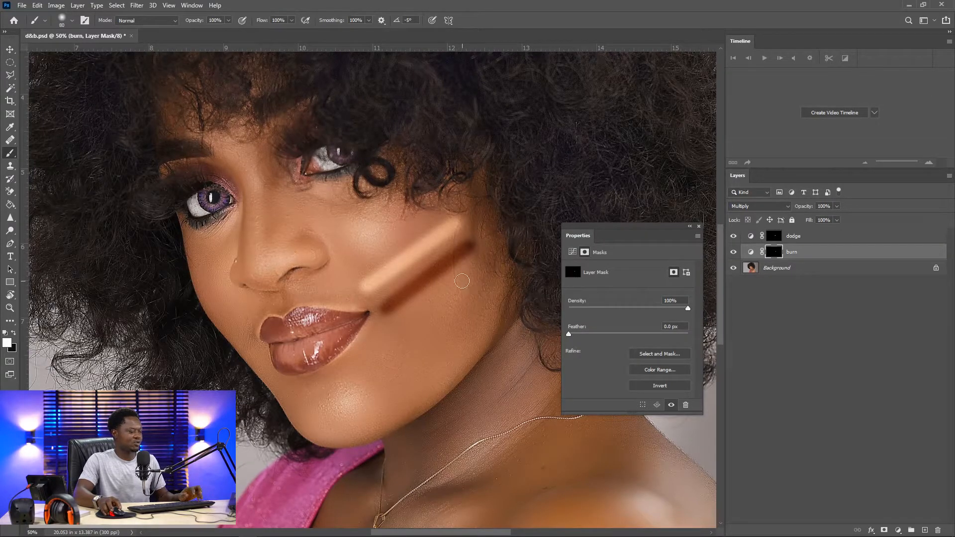
{"action": "key", "text": "ctrl+z"}
{"action": "key", "text": "ctrl+z"}
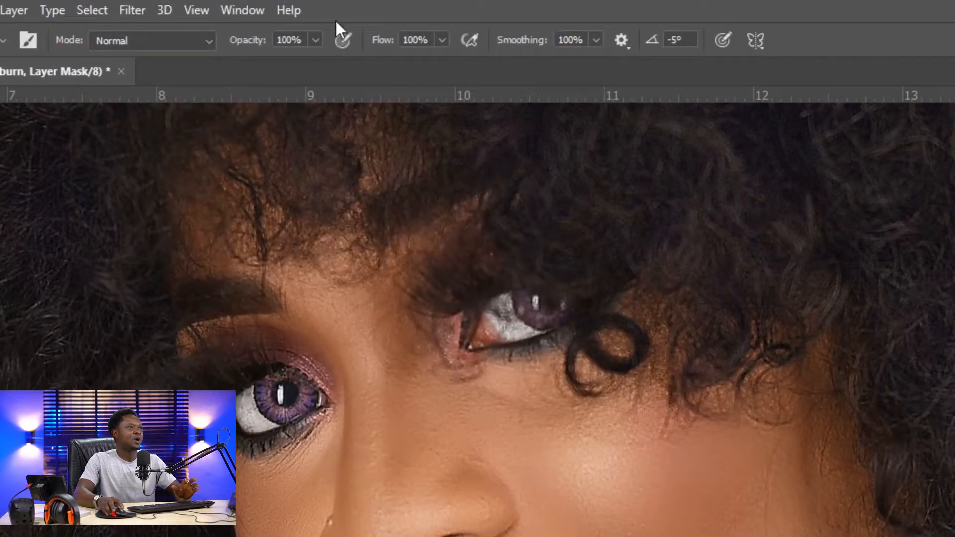
Set the brush opacity to 12% and the flow to 12
{"action": "left_click", "coordinate": [316, 40]}
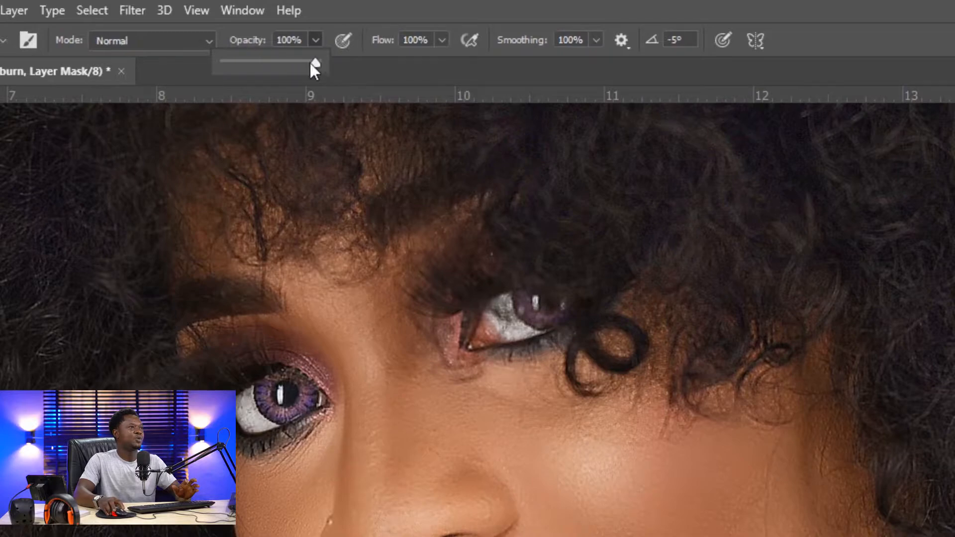
{"action": "left_click_drag", "start_coordinate": [237, 61], "coordinate": [235, 61]}
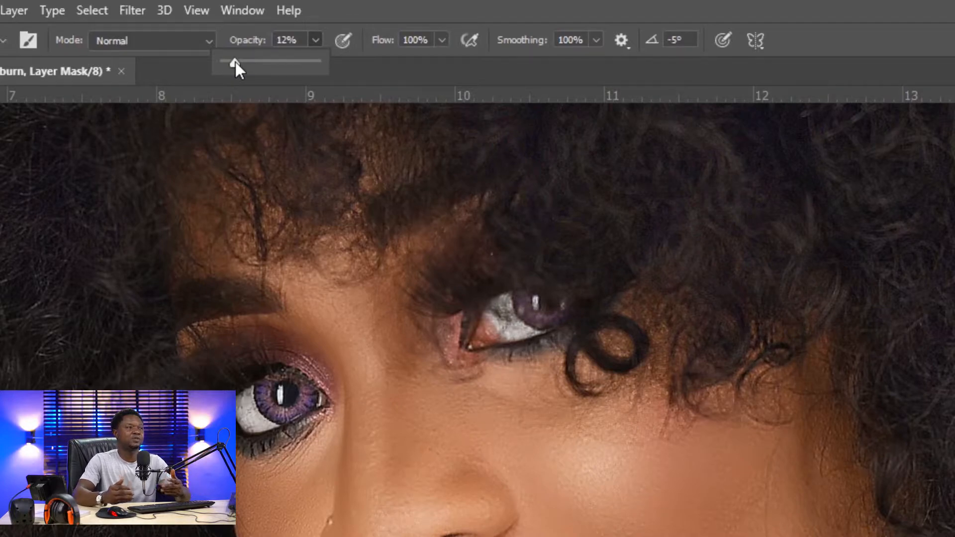
{"action": "left_click", "coordinate": [431, 41]}
{"action": "type", "text": "1"}
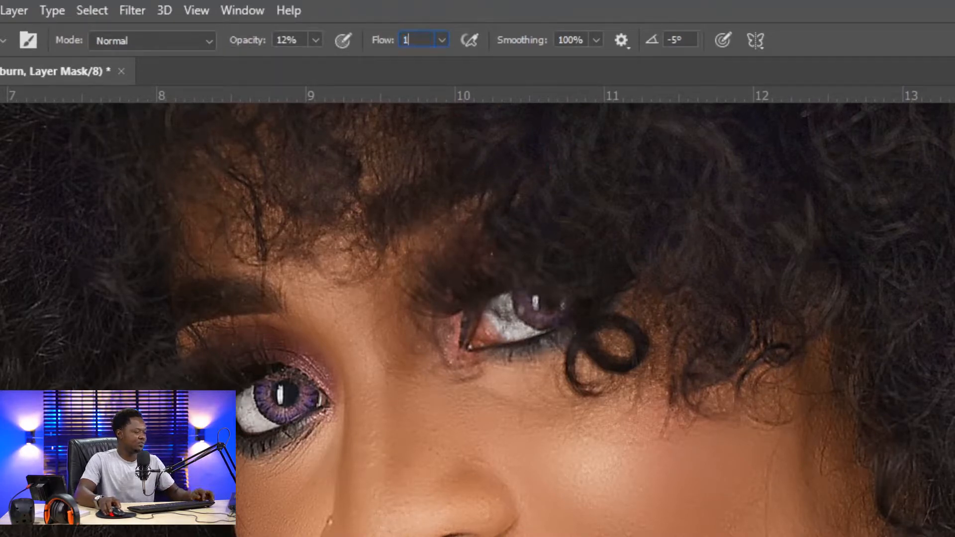
{"action": "type", "text": "2"}
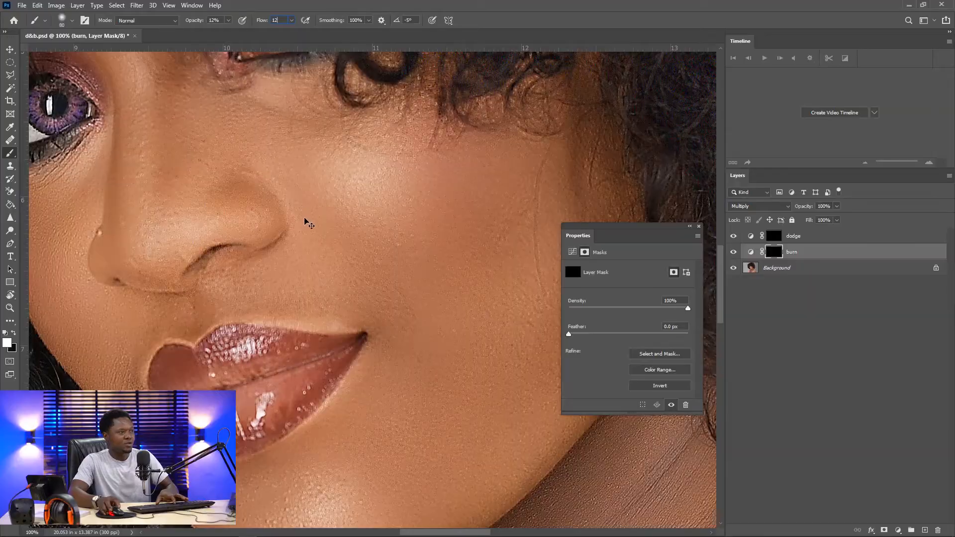
{"action": "scroll", "coordinate": [314, 253], "scroll_direction": "down", "scroll_amount": 1}
{"action": "key", "text": "ctrl+minus"}
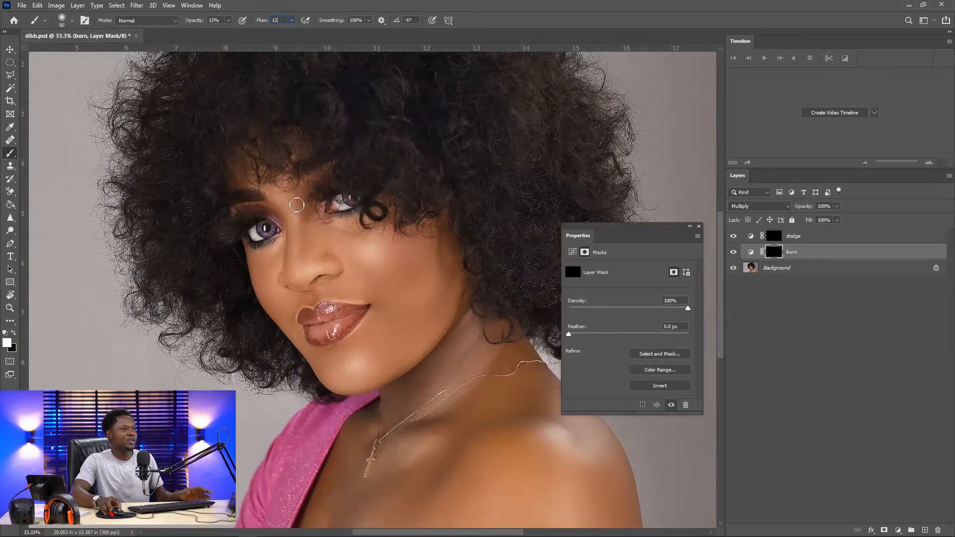
{"action": "key", "text": "ctrl+plus"}
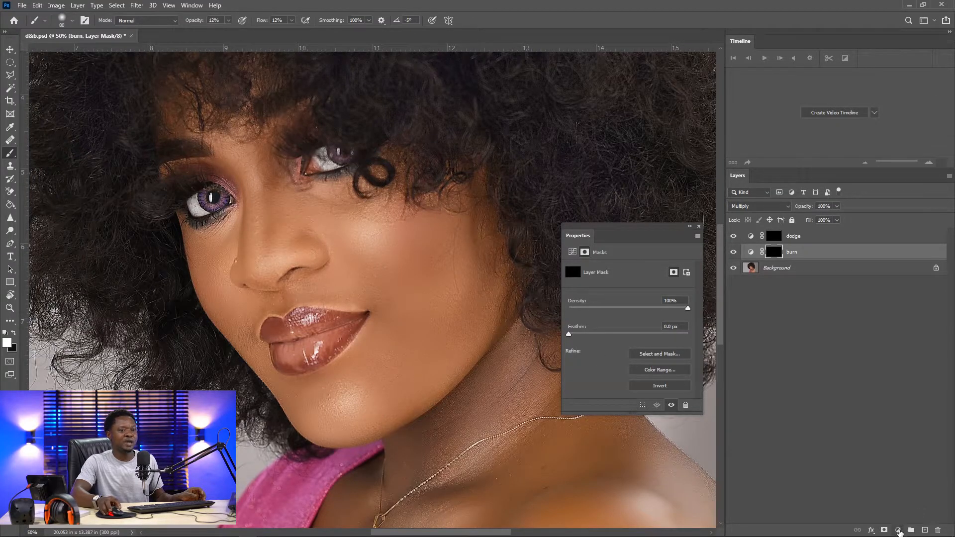
{"action": "left_click", "coordinate": [898, 530]}
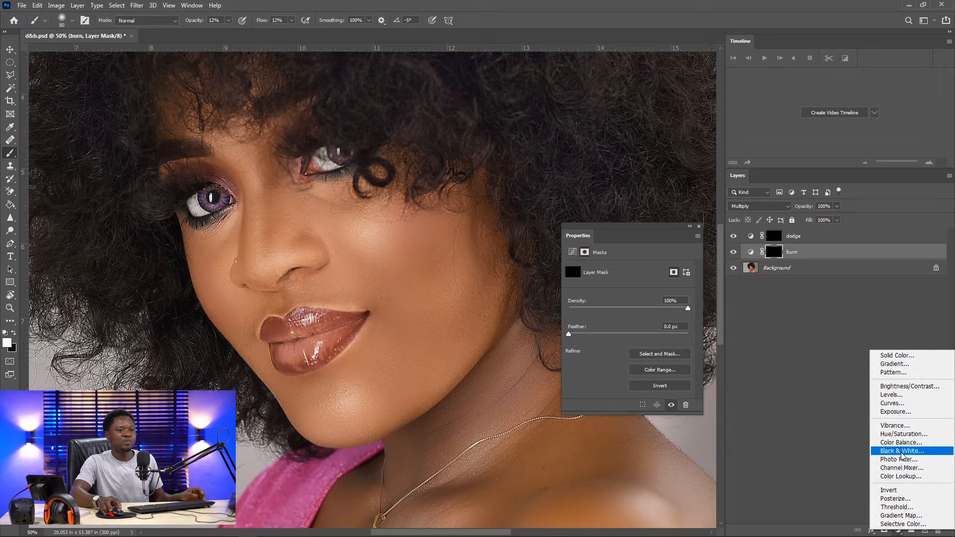
Select both the dodge and burn layers and group them together
{"action": "left_click", "coordinate": [803, 239]}
{"action": "left_click", "coordinate": [805, 238]}
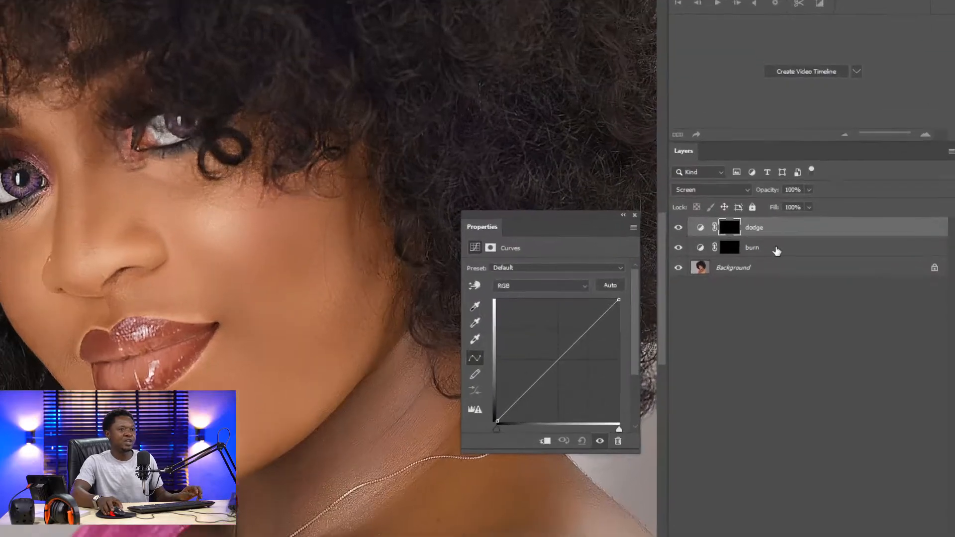
{"action": "left_click", "coordinate": [810, 256], "text": "shift"}
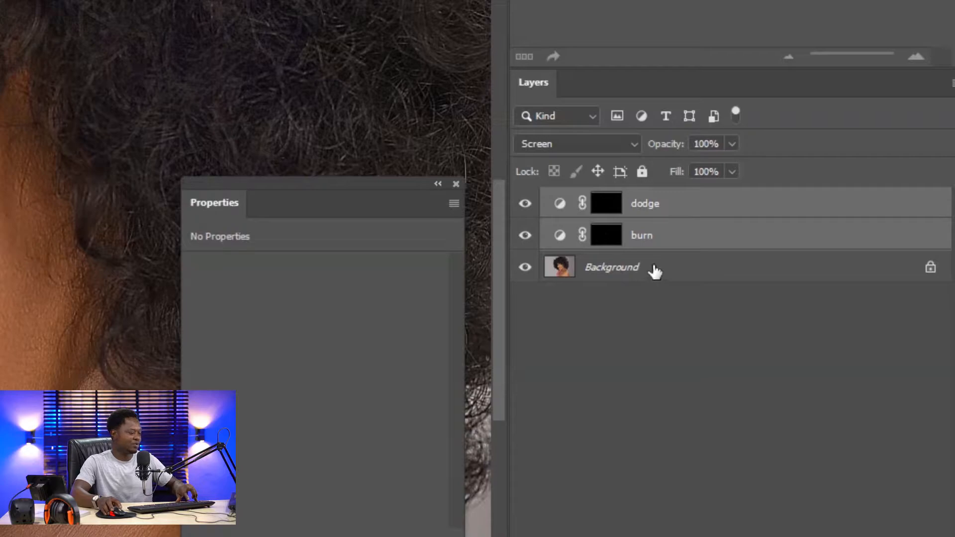
{"action": "key", "text": "ctrl+g"}
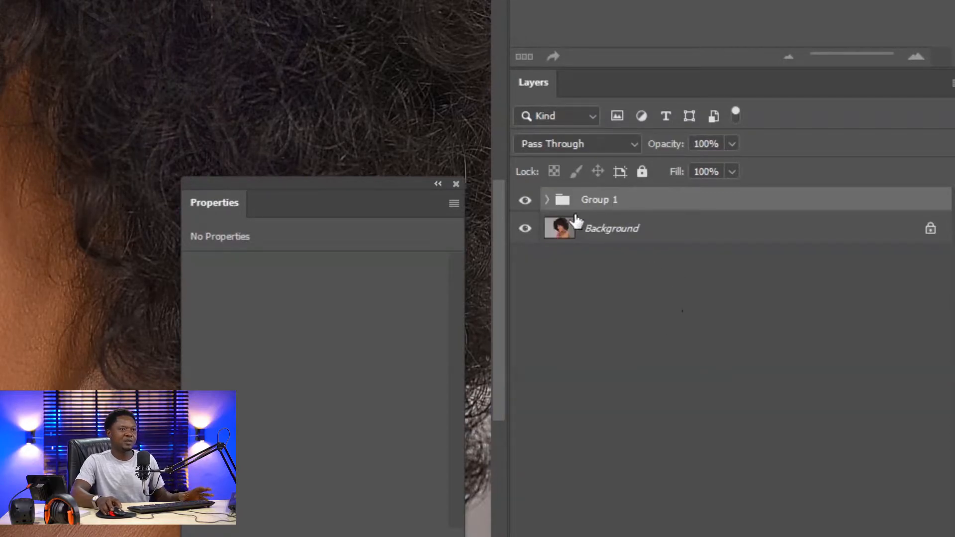
{"action": "left_click", "coordinate": [547, 199]}
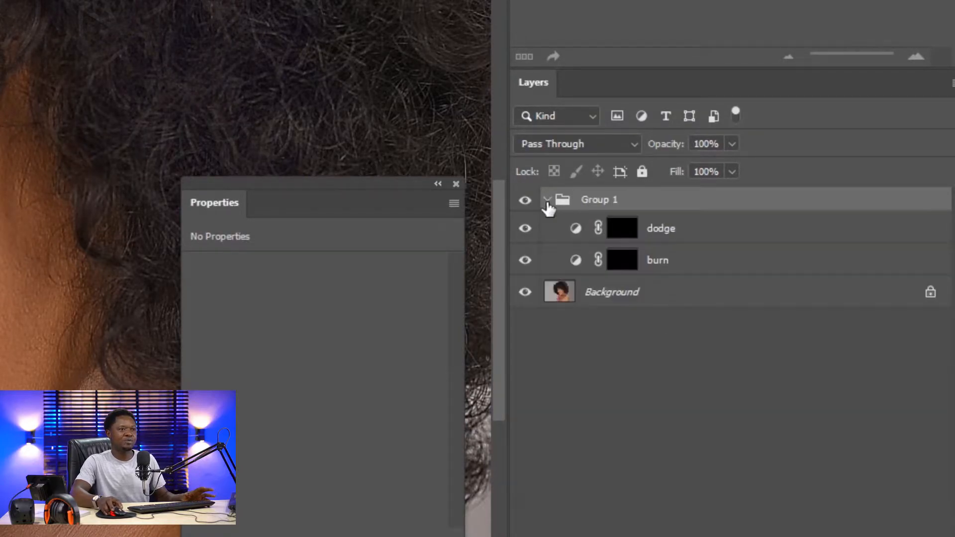
{"action": "left_click", "coordinate": [547, 200]}
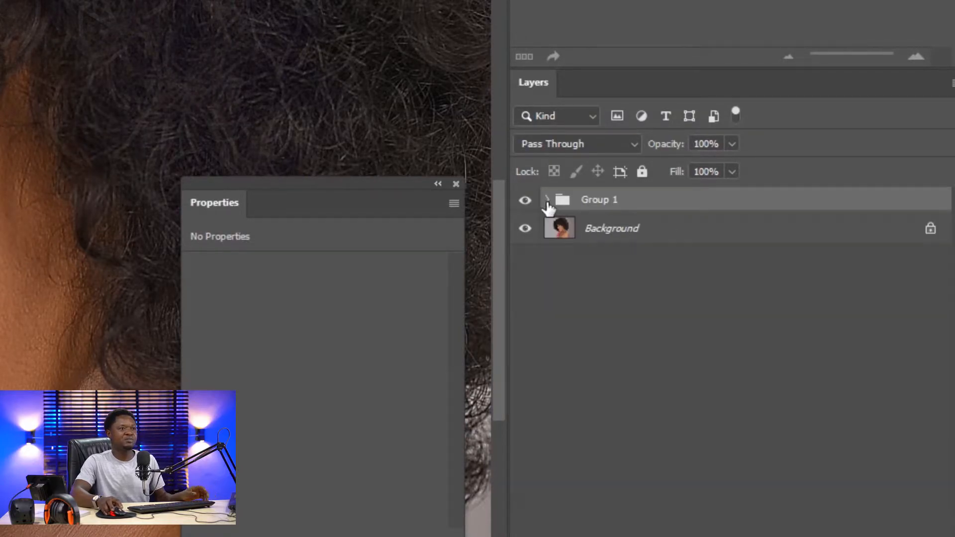
Rename the new group as d&b
{"action": "double_click", "coordinate": [604, 201]}
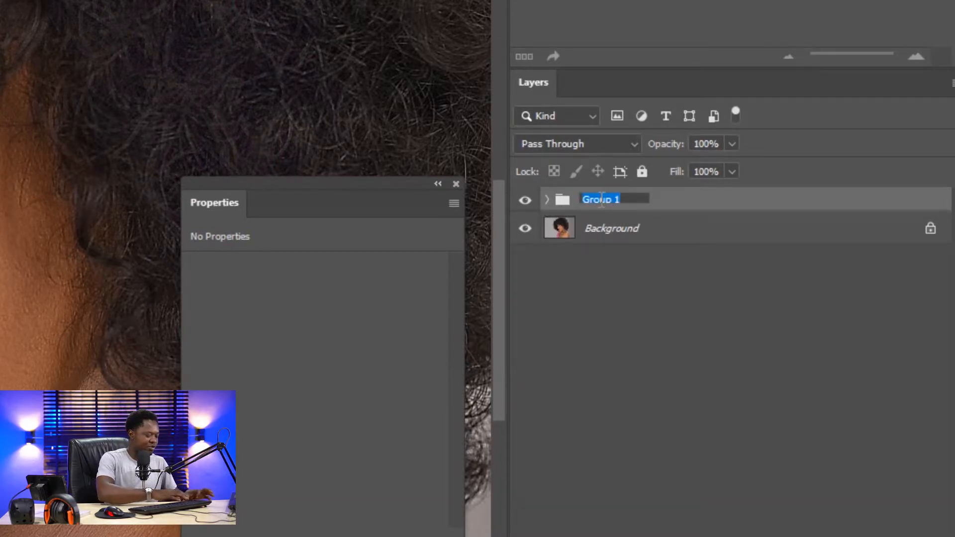
{"action": "type", "text": "d"}
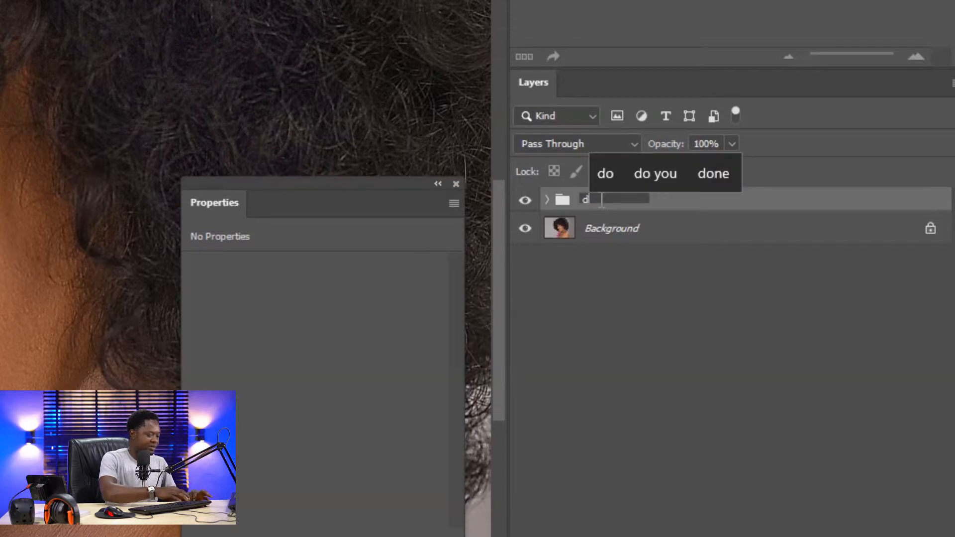
{"action": "type", "text": "&b"}
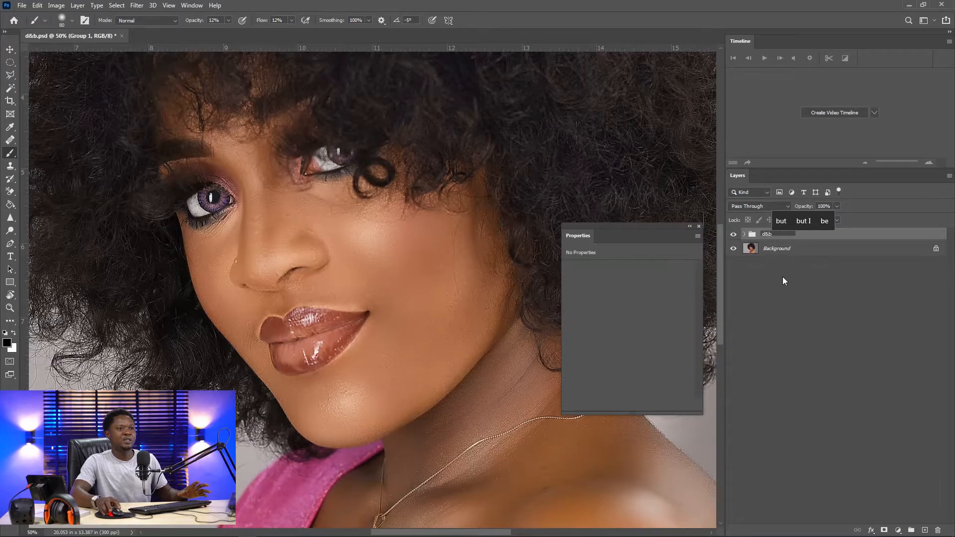
{"action": "key", "text": "Return"}
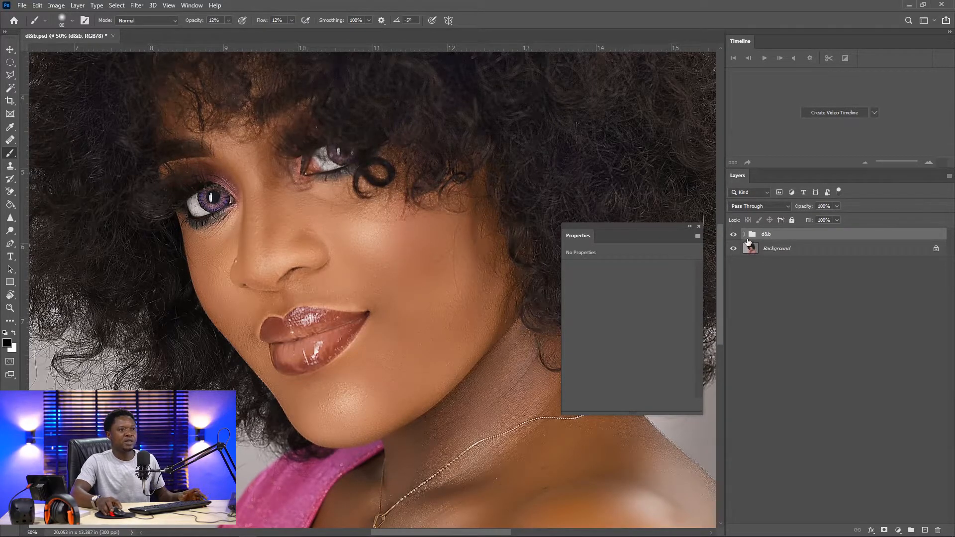
Add a Black & White adjustment layer at the top of the d&b group and set Reds to -8
{"action": "left_click", "coordinate": [743, 234]}
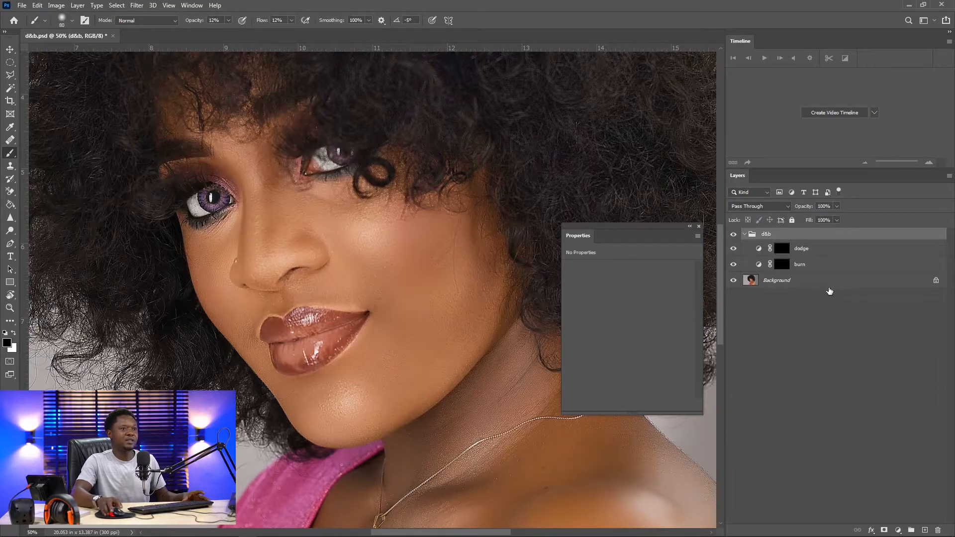
{"action": "left_click", "coordinate": [781, 268]}
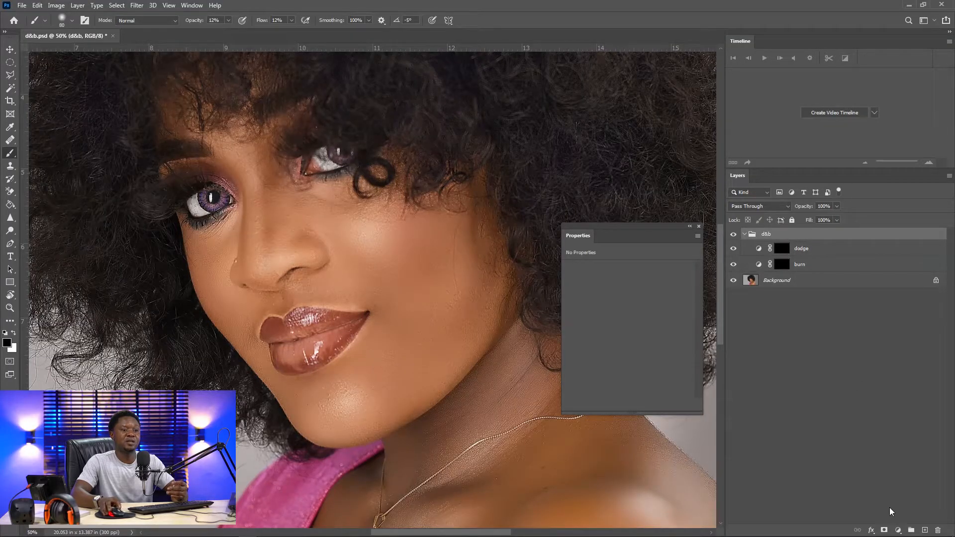
{"action": "left_click", "coordinate": [898, 530]}
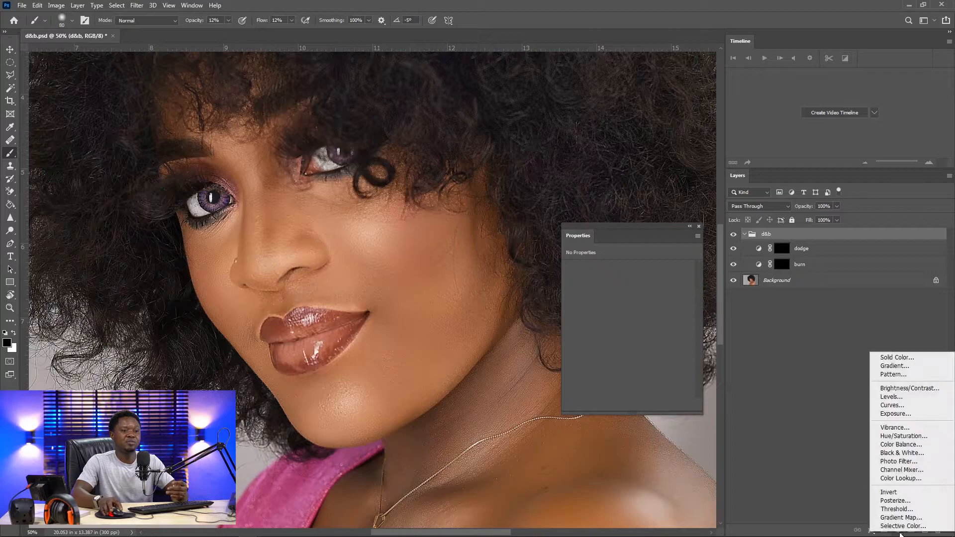
{"action": "left_click", "coordinate": [898, 454]}
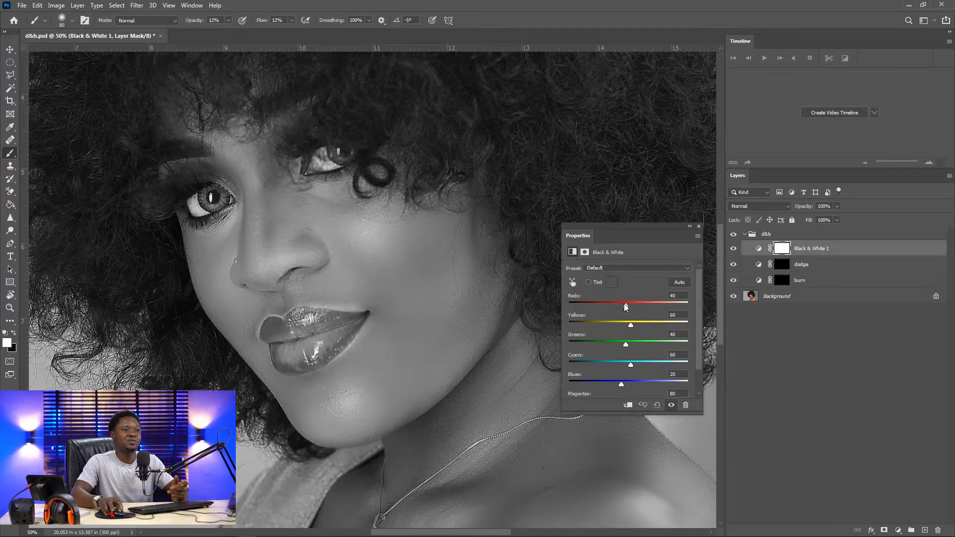
{"action": "mouse_move", "coordinate": [624, 304]}
{"action": "left_mouse_down"}
{"action": "mouse_move", "coordinate": [601, 307]}
{"action": "mouse_move", "coordinate": [615, 309]}
{"action": "left_mouse_up"}
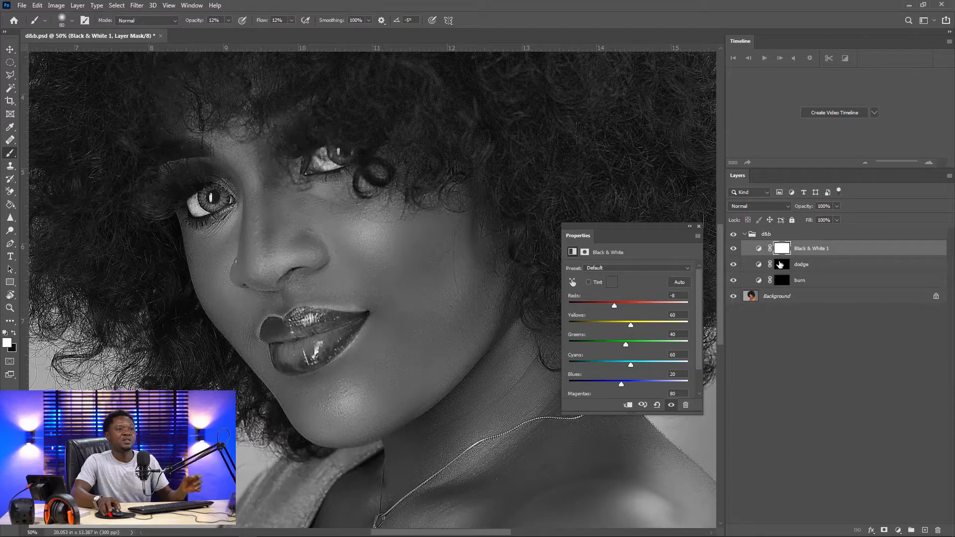
Select the burn layer's mask, enlarge the brush, and toggle the burn layer's visibility to compare the skin
{"action": "left_click", "coordinate": [783, 284]}
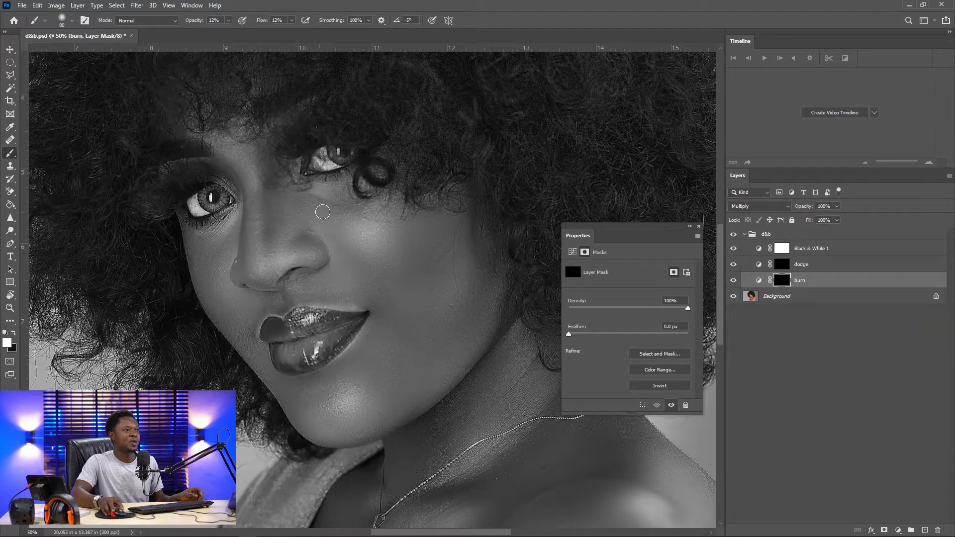
{"action": "key", "text": "bracketright"}
{"action": "key", "text": "bracketright"}
{"action": "key", "text": "bracketright"}
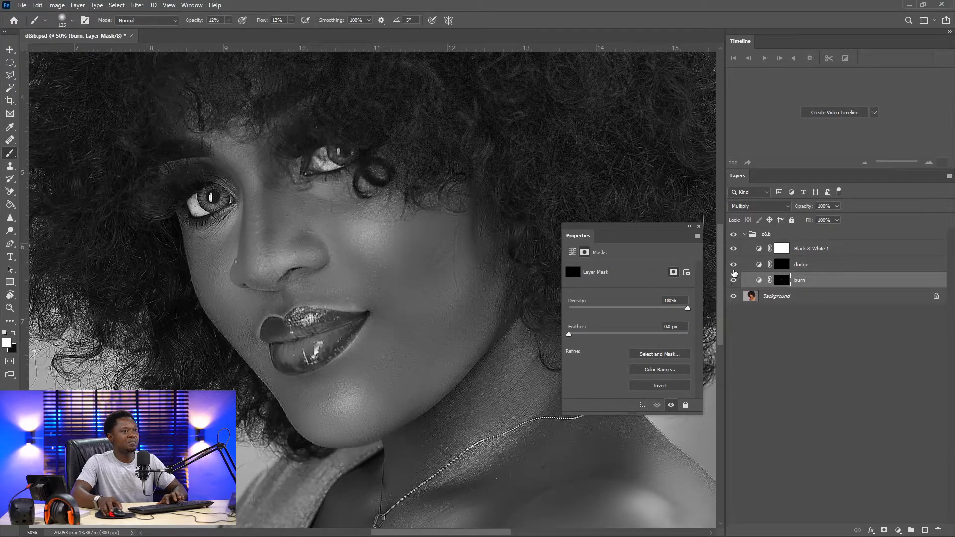
{"action": "left_click", "coordinate": [733, 281]}
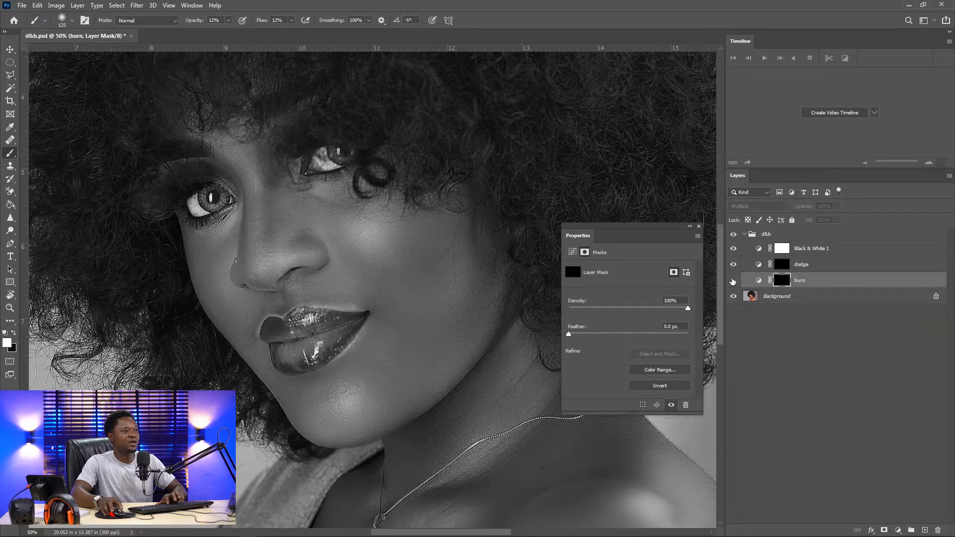
{"action": "left_click", "coordinate": [732, 281]}
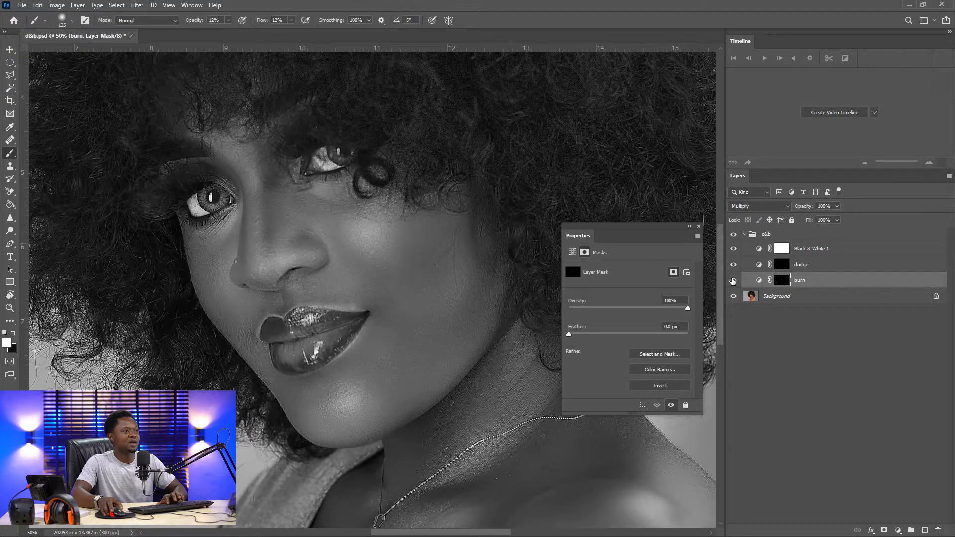
{"action": "left_click", "coordinate": [732, 281]}
{"action": "left_click", "coordinate": [732, 281]}
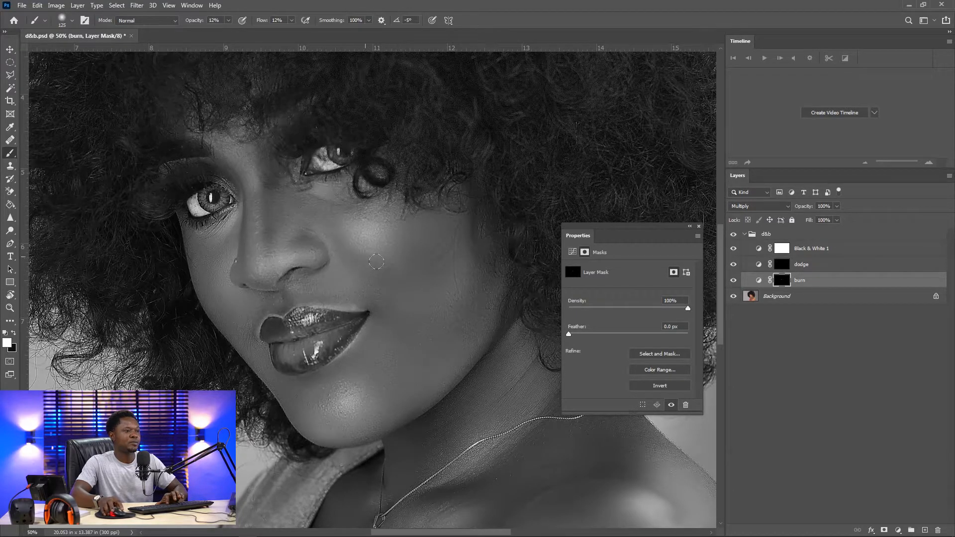
Examine the under-eye area of the rotated face while toggling the burn layer on and off
{"action": "key", "text": "bracketright"}
{"action": "key", "text": "bracketright"}
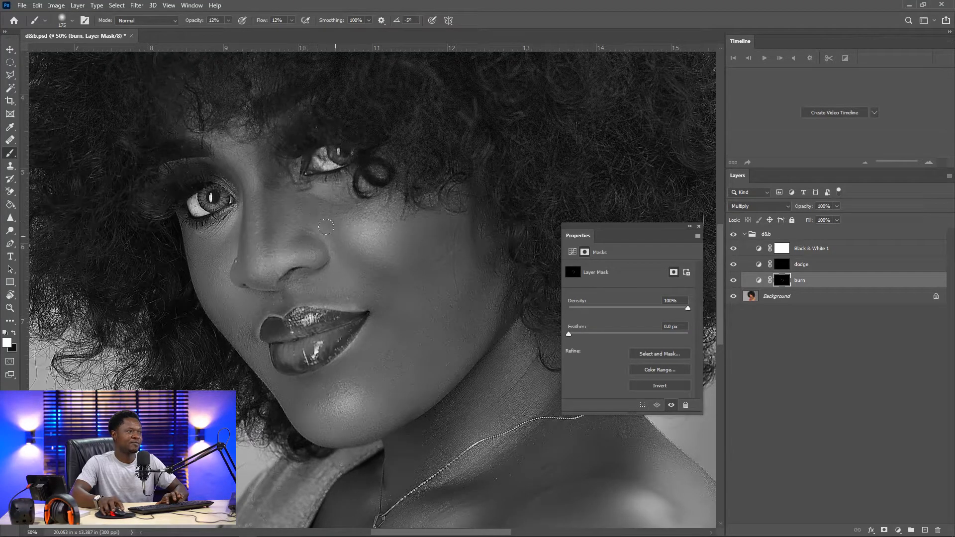
{"action": "key", "text": "bracketleft"}
{"action": "key", "text": "bracketleft"}
{"action": "key", "text": "bracketleft"}
{"action": "key", "text": "bracketleft"}
{"action": "key", "text": "bracketleft"}
{"action": "key", "text": "bracketleft"}
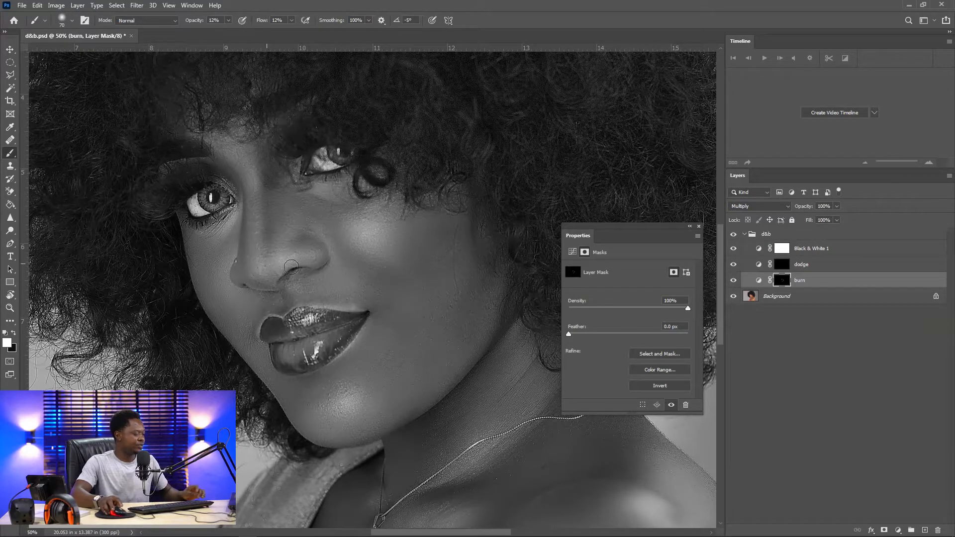
{"action": "key", "text": "r"}
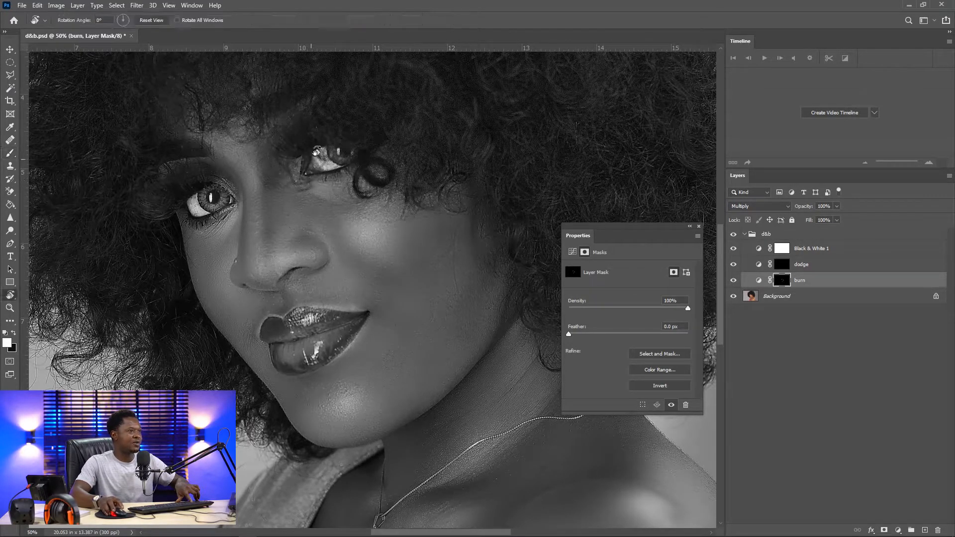
{"action": "left_click_drag", "start_coordinate": [324, 141], "coordinate": [365, 185]}
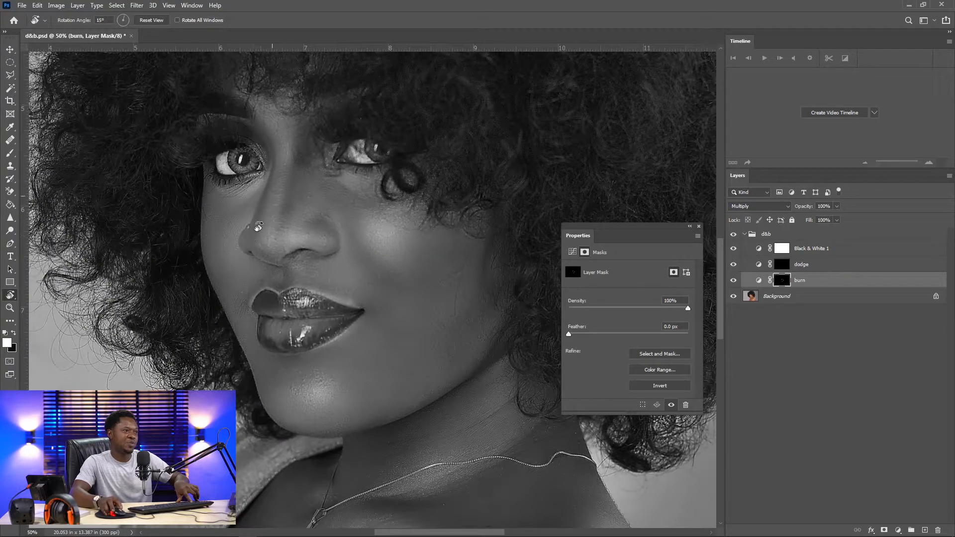
{"action": "left_click_drag", "start_coordinate": [271, 162], "coordinate": [429, 231]}
{"action": "key", "text": "b"}
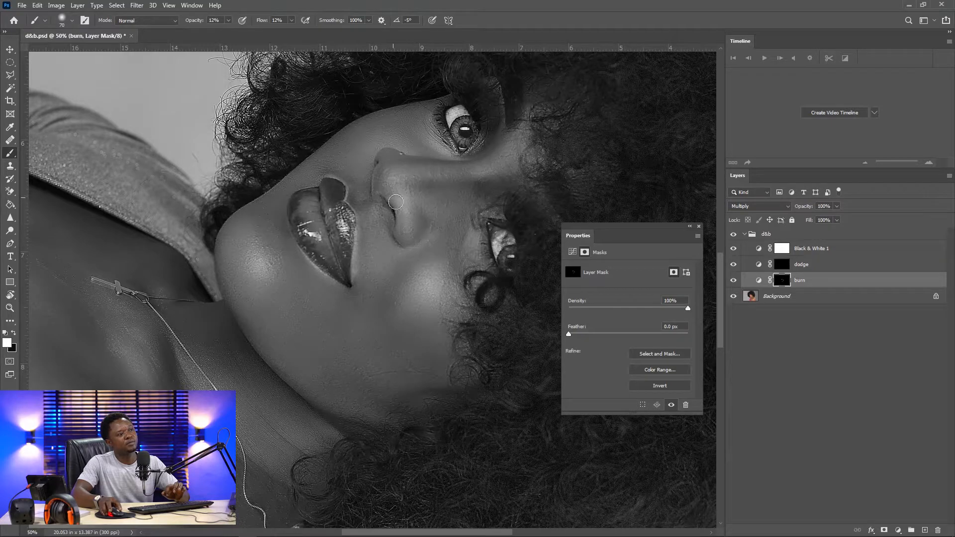
{"action": "left_click", "coordinate": [732, 281]}
{"action": "left_click", "coordinate": [733, 281]}
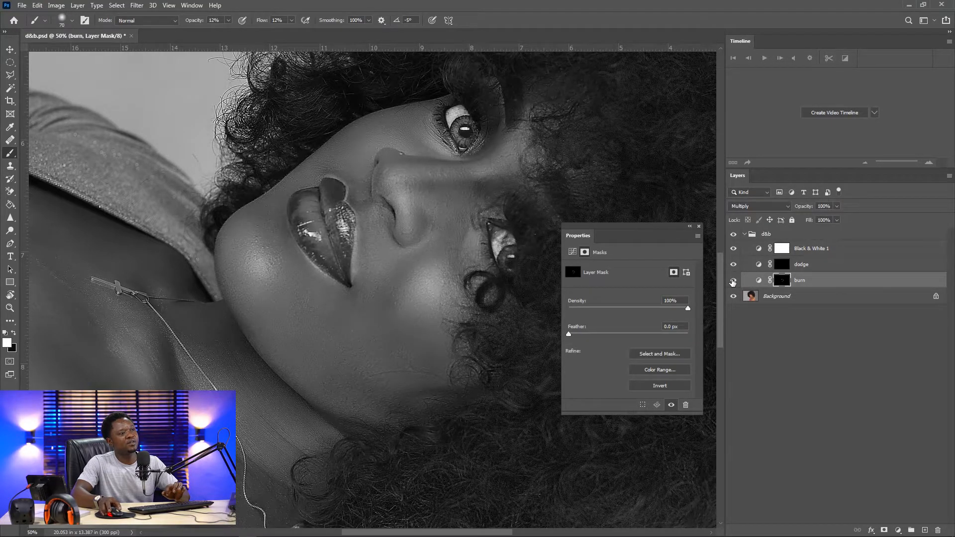
{"action": "left_click", "coordinate": [733, 283]}
{"action": "left_click", "coordinate": [733, 283]}
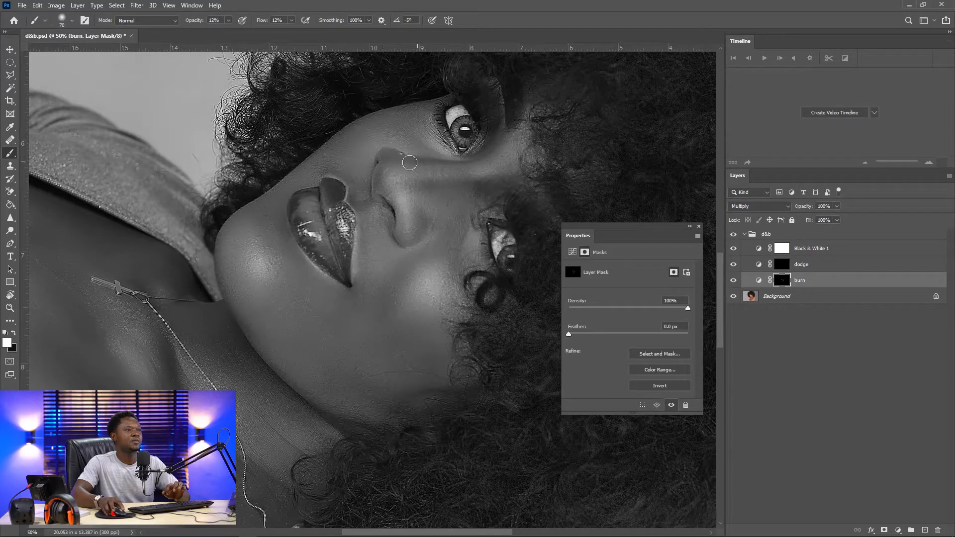
Paint short burn strokes on the burn mask along the shadow under the eye
{"action": "key", "text": "bracketleft"}
{"action": "key", "text": "bracketleft"}
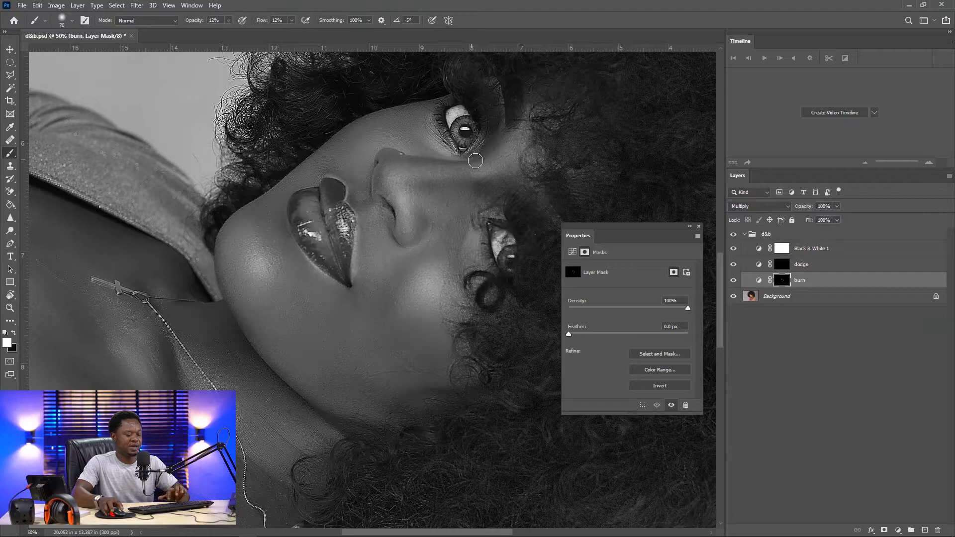
{"action": "key", "text": "bracketright"}
{"action": "key", "text": "bracketright"}
{"action": "key", "text": "bracketright"}
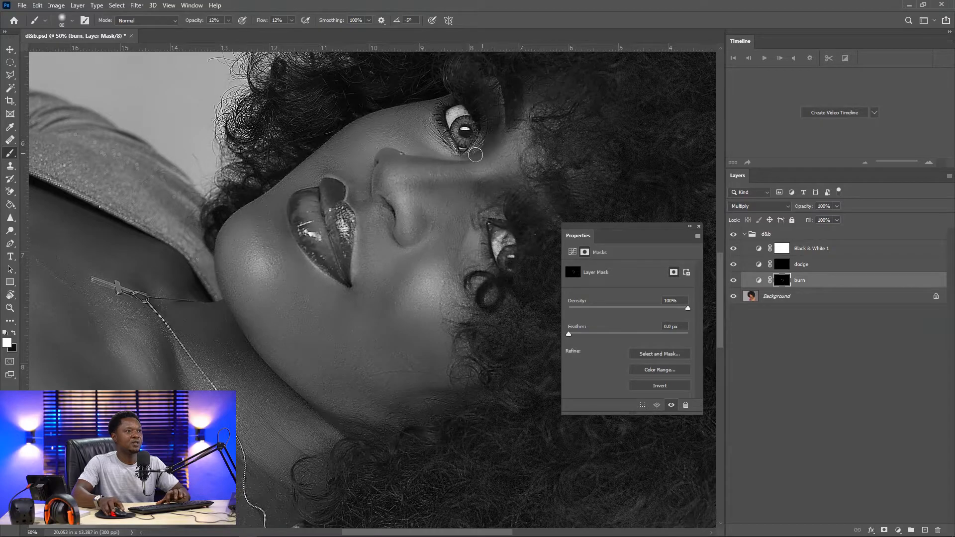
{"action": "mouse_move", "coordinate": [475, 156]}
{"action": "left_mouse_down"}
{"action": "mouse_move", "coordinate": [497, 116]}
{"action": "mouse_move", "coordinate": [498, 142]}
{"action": "left_mouse_up"}
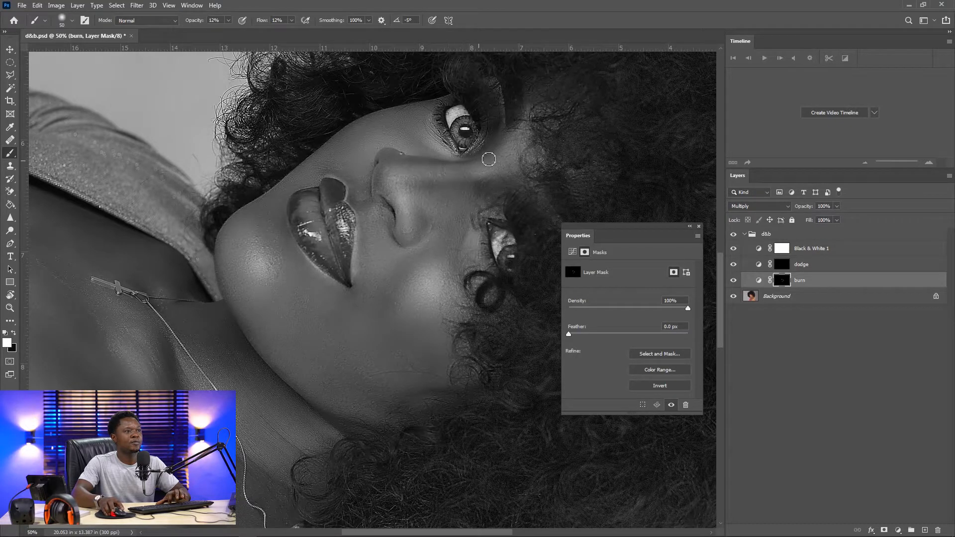
{"action": "mouse_move", "coordinate": [470, 166]}
{"action": "left_mouse_down"}
{"action": "mouse_move", "coordinate": [412, 162]}
{"action": "mouse_move", "coordinate": [379, 173]}
{"action": "mouse_move", "coordinate": [485, 169]}
{"action": "mouse_move", "coordinate": [503, 139]}
{"action": "mouse_move", "coordinate": [437, 163]}
{"action": "left_mouse_up"}
Enlarge the brush and paint another burn stroke beside the inner corner of the eye
{"action": "key", "text": "bracketright"}
{"action": "key", "text": "bracketright"}
{"action": "key", "text": "bracketright"}
{"action": "key", "text": "bracketright"}
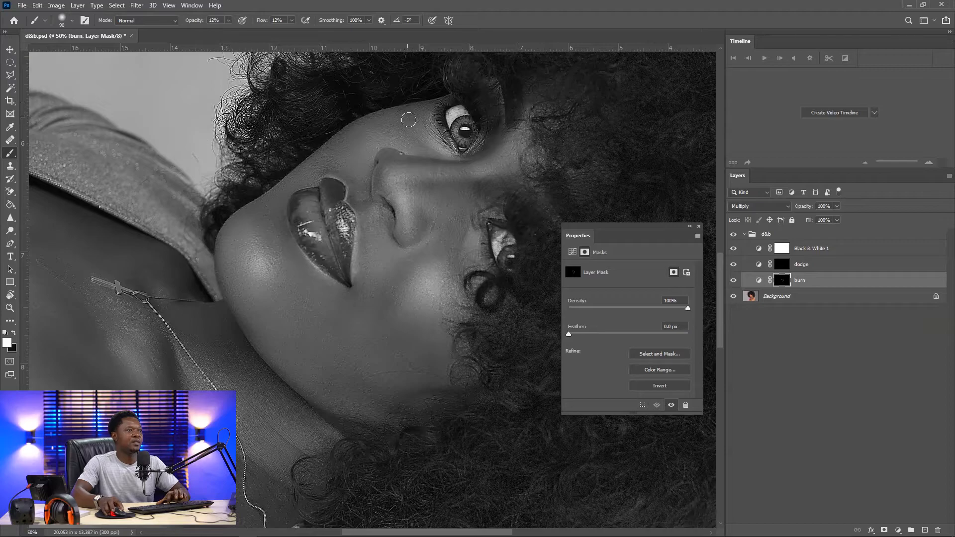
{"action": "mouse_move", "coordinate": [418, 122]}
{"action": "left_mouse_down"}
{"action": "mouse_move", "coordinate": [436, 96]}
{"action": "mouse_move", "coordinate": [394, 107]}
{"action": "mouse_move", "coordinate": [407, 118]}
{"action": "mouse_move", "coordinate": [390, 110]}
{"action": "mouse_move", "coordinate": [402, 115]}
{"action": "mouse_move", "coordinate": [410, 101]}
{"action": "mouse_move", "coordinate": [422, 120]}
{"action": "mouse_move", "coordinate": [445, 98]}
{"action": "mouse_move", "coordinate": [408, 119]}
{"action": "left_mouse_up"}
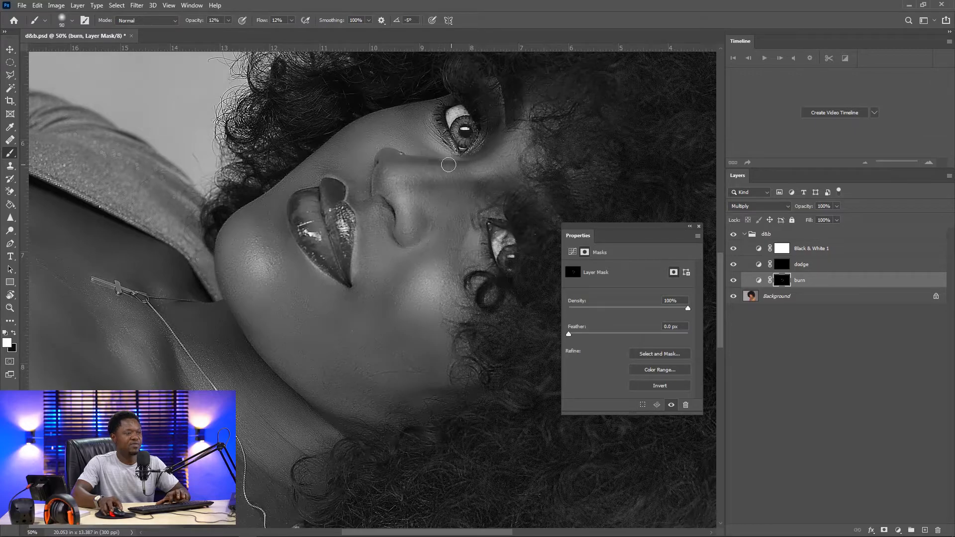
{"action": "key", "text": "bracketleft"}
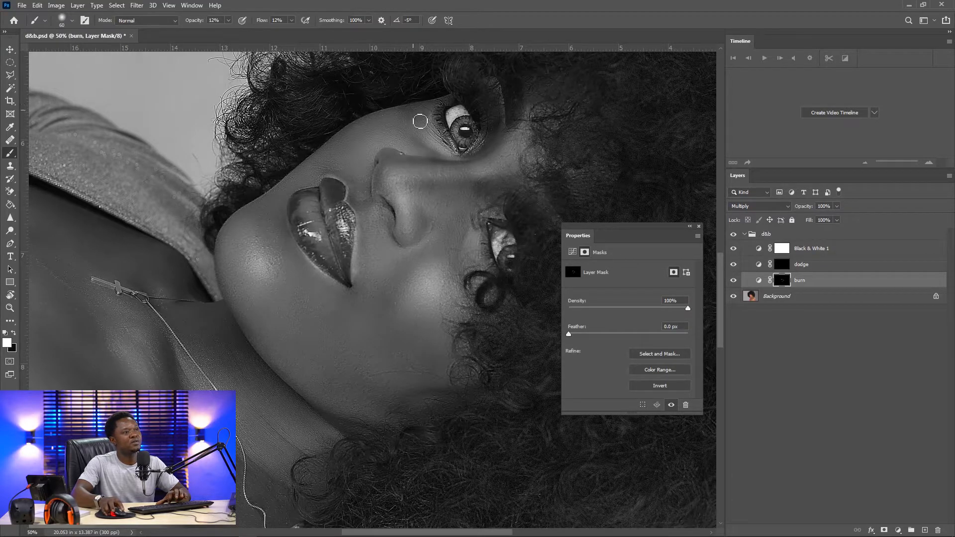
{"action": "key", "text": "bracketright"}
{"action": "key", "text": "bracketright"}
{"action": "key", "text": "bracketright"}
{"action": "key", "text": "bracketright"}
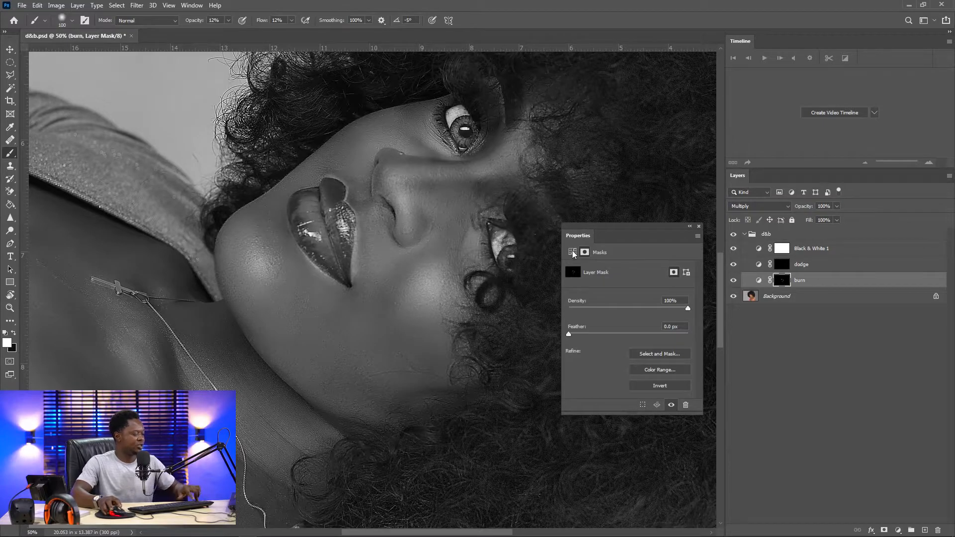
Straighten the view, shrink the brush, and paint a long burn stroke from below the eye down beside the nose toward the mouth
{"action": "key", "text": "r"}
{"action": "left_click_drag", "start_coordinate": [518, 198], "coordinate": [325, 149]}
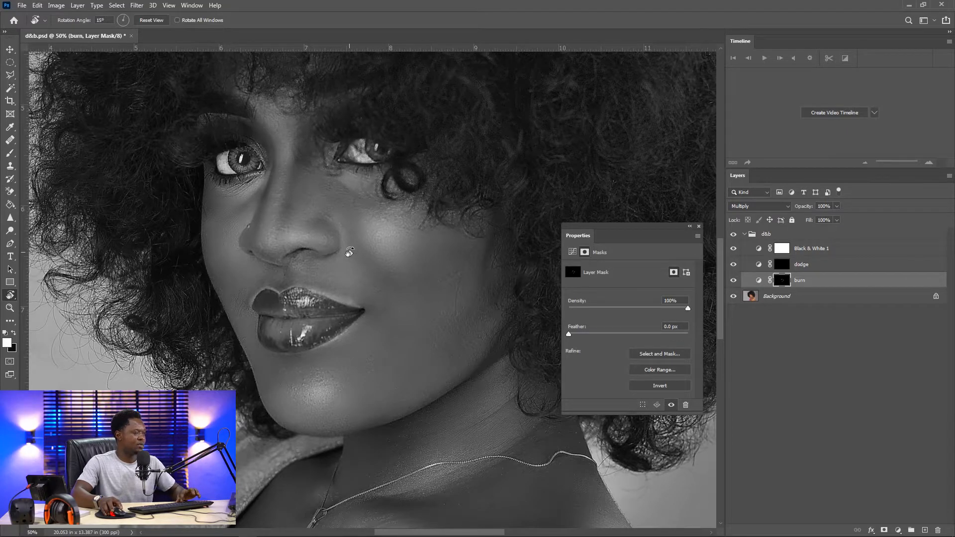
{"action": "key", "text": "b"}
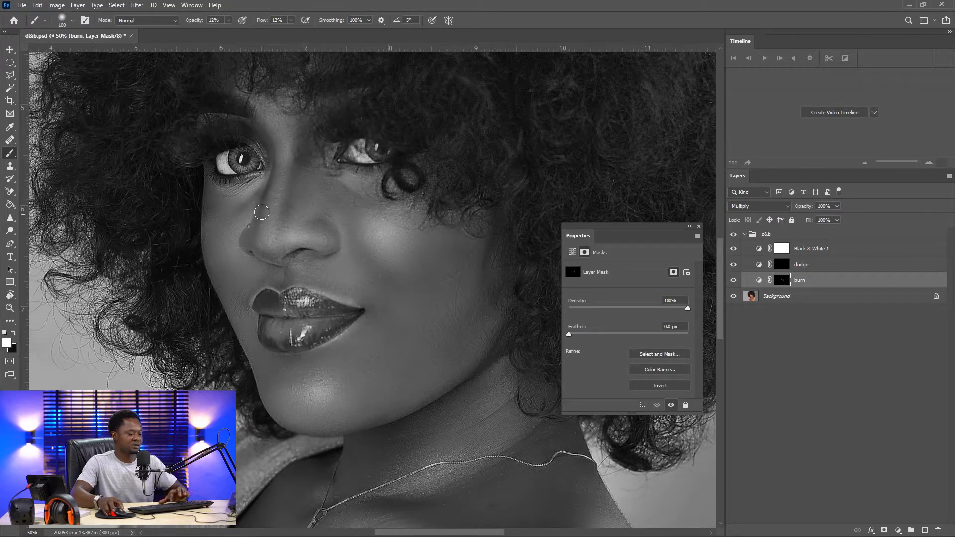
{"action": "key", "text": "bracketleft"}
{"action": "key", "text": "bracketleft"}
{"action": "key", "text": "bracketleft"}
{"action": "key", "text": "bracketleft"}
{"action": "key", "text": "bracketleft"}
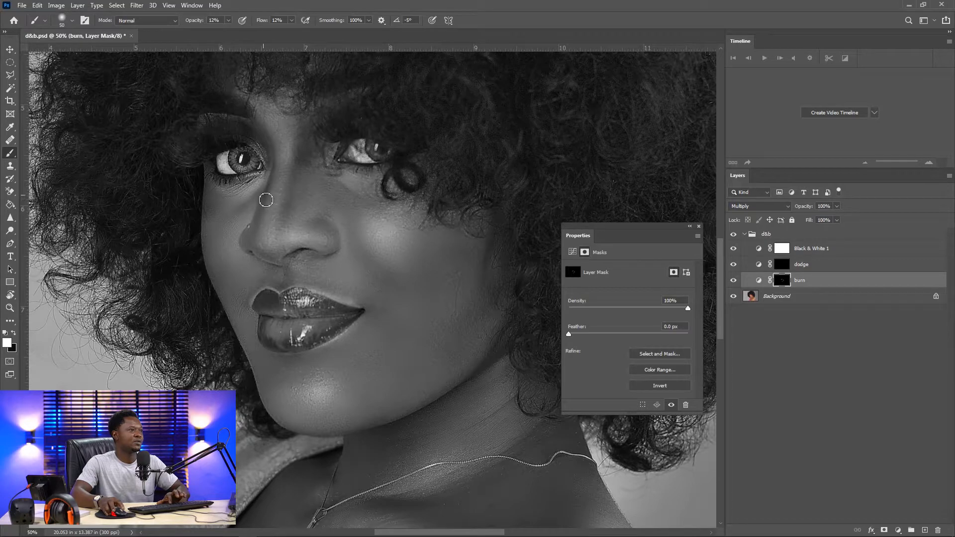
{"action": "mouse_move", "coordinate": [266, 200]}
{"action": "left_mouse_down"}
{"action": "mouse_move", "coordinate": [257, 243]}
{"action": "mouse_move", "coordinate": [269, 180]}
{"action": "mouse_move", "coordinate": [257, 243]}
{"action": "mouse_move", "coordinate": [268, 255]}
{"action": "mouse_move", "coordinate": [252, 246]}
{"action": "mouse_move", "coordinate": [292, 279]}
{"action": "mouse_move", "coordinate": [275, 271]}
{"action": "mouse_move", "coordinate": [273, 284]}
{"action": "mouse_move", "coordinate": [273, 275]}
{"action": "mouse_move", "coordinate": [297, 283]}
{"action": "mouse_move", "coordinate": [291, 274]}
{"action": "mouse_move", "coordinate": [285, 289]}
{"action": "mouse_move", "coordinate": [292, 269]}
{"action": "mouse_move", "coordinate": [290, 291]}
{"action": "mouse_move", "coordinate": [280, 264]}
{"action": "mouse_move", "coordinate": [293, 277]}
{"action": "mouse_move", "coordinate": [289, 287]}
{"action": "mouse_move", "coordinate": [299, 286]}
{"action": "mouse_move", "coordinate": [291, 271]}
{"action": "mouse_move", "coordinate": [295, 284]}
{"action": "mouse_move", "coordinate": [318, 288]}
{"action": "mouse_move", "coordinate": [299, 276]}
{"action": "mouse_move", "coordinate": [373, 300]}
{"action": "left_mouse_up"}
Enlarge the brush and paint a short burn stroke beside the corner of the upper lip
{"action": "key", "text": "bracketright"}
{"action": "key", "text": "bracketright"}
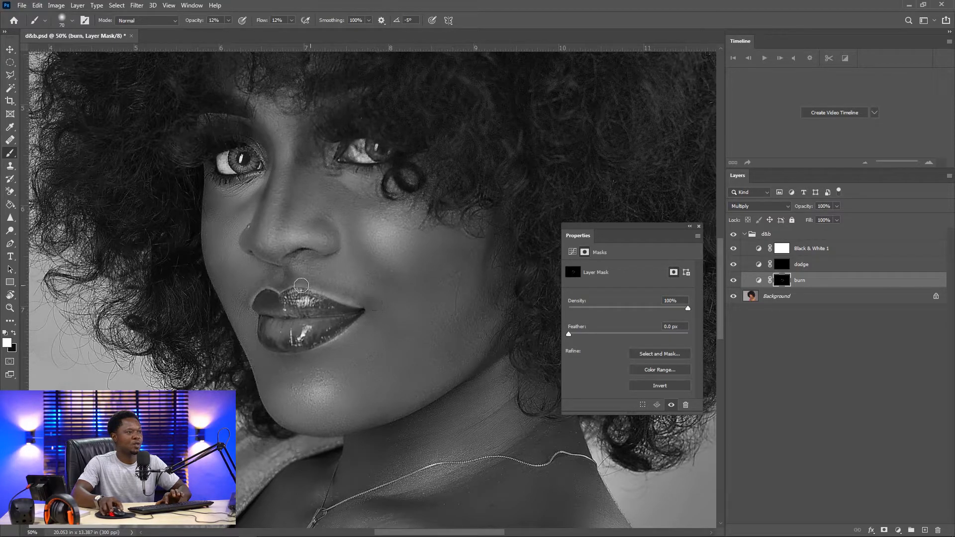
{"action": "mouse_move", "coordinate": [249, 291]}
{"action": "left_mouse_down"}
{"action": "mouse_move", "coordinate": [237, 299]}
{"action": "mouse_move", "coordinate": [242, 308]}
{"action": "left_mouse_up"}
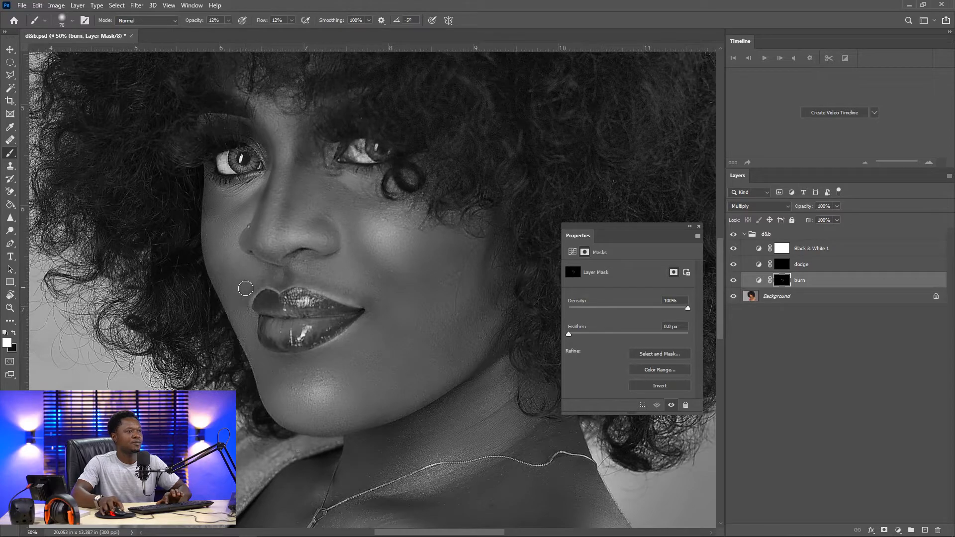
Enlarge the brush, hide the Black & White helper layer, and reselect the burn layer's mask with swapped brush colours
{"action": "key", "text": "bracketright"}
{"action": "key", "text": "bracketright"}
{"action": "key", "text": "bracketright"}
{"action": "key", "text": "bracketright"}
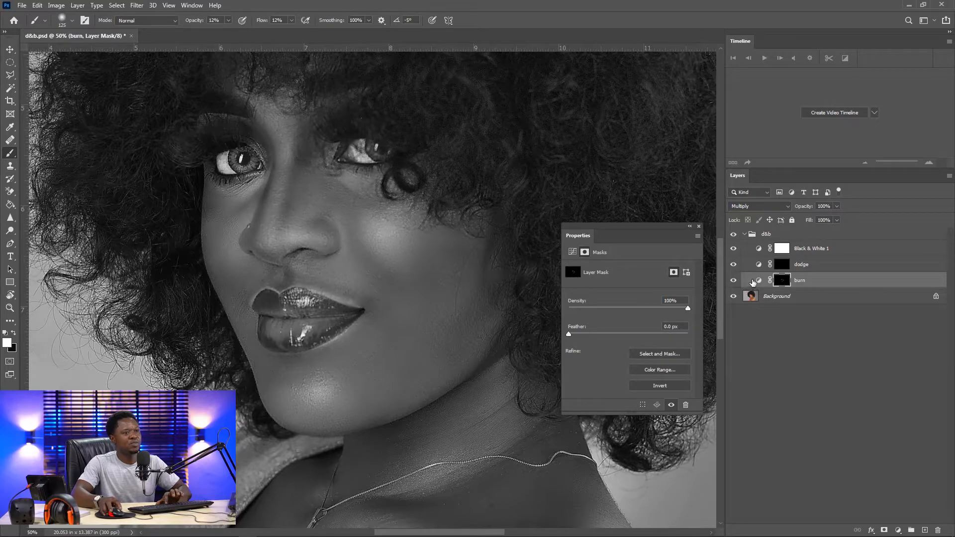
{"action": "left_click", "coordinate": [733, 248]}
{"action": "left_click", "coordinate": [758, 248]}
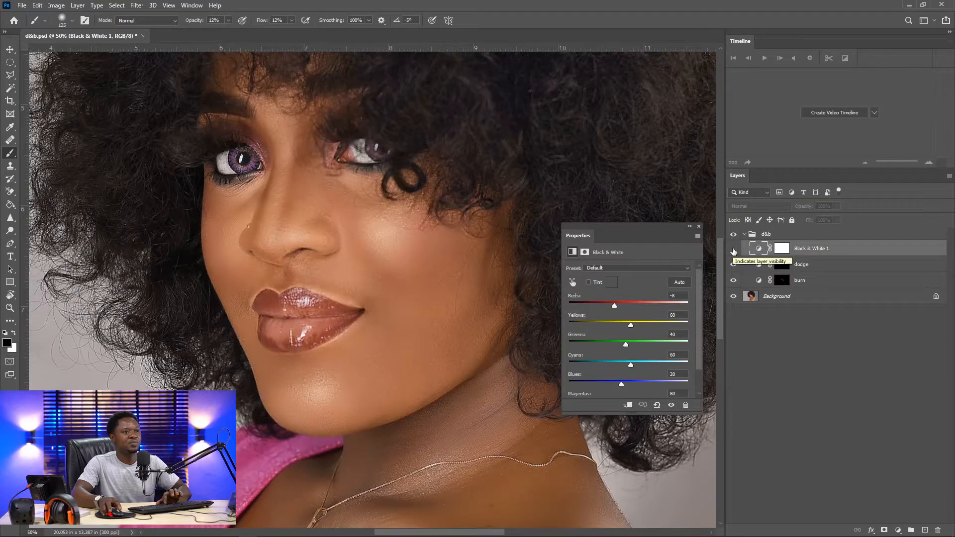
{"action": "left_click", "coordinate": [781, 268]}
{"action": "left_click", "coordinate": [781, 280]}
{"action": "key", "text": "x"}
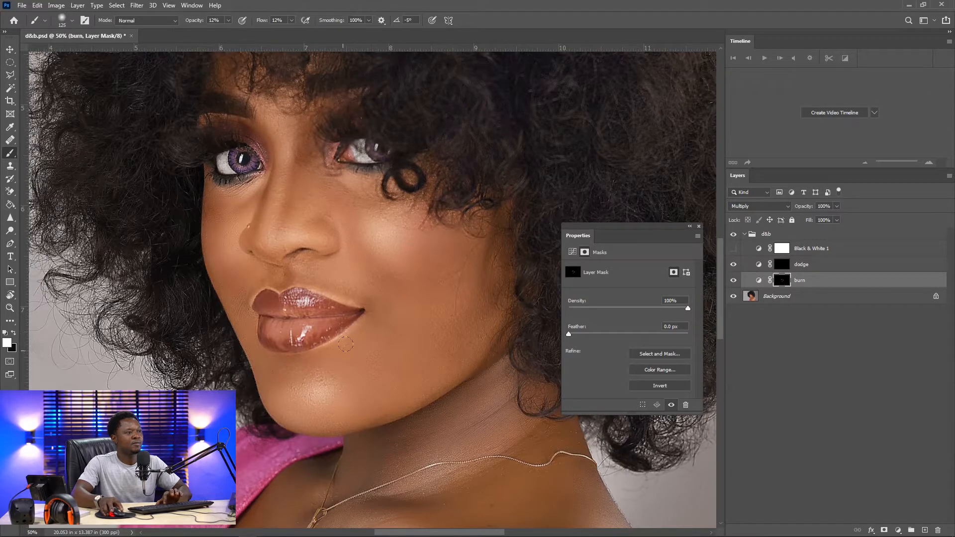
Toggle the burn layer on and off to compare the colour skin with and without the burning
{"action": "left_click", "coordinate": [733, 280]}
{"action": "left_click", "coordinate": [733, 281]}
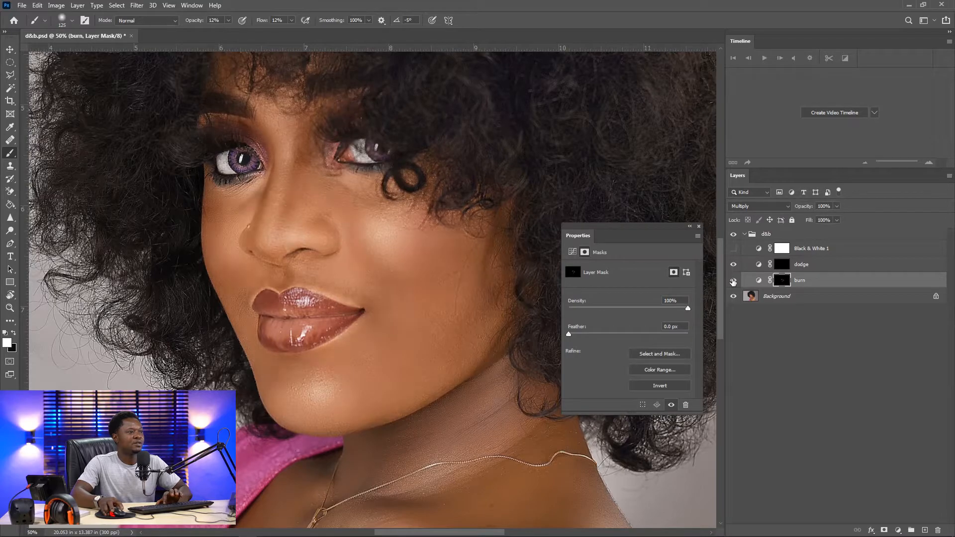
{"action": "left_click", "coordinate": [733, 281]}
{"action": "left_click", "coordinate": [733, 280]}
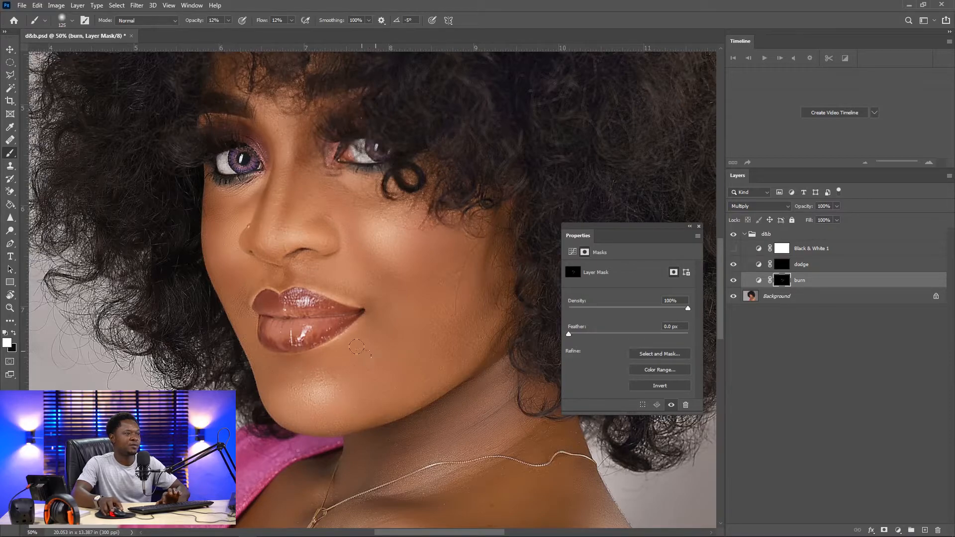
{"action": "key", "text": "bracketright"}
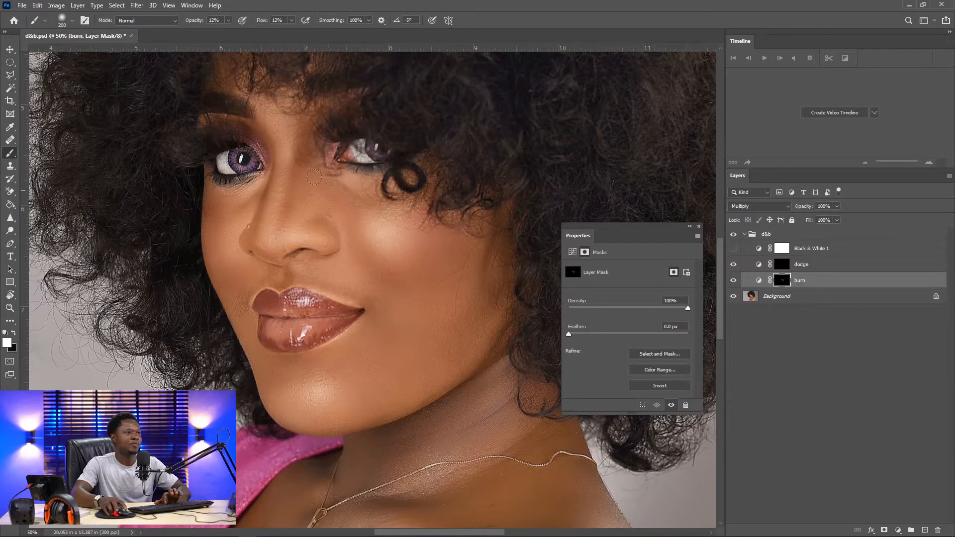
{"action": "key", "text": "bracketleft"}
{"action": "key", "text": "bracketleft"}
{"action": "key", "text": "bracketleft"}
{"action": "key", "text": "bracketleft"}
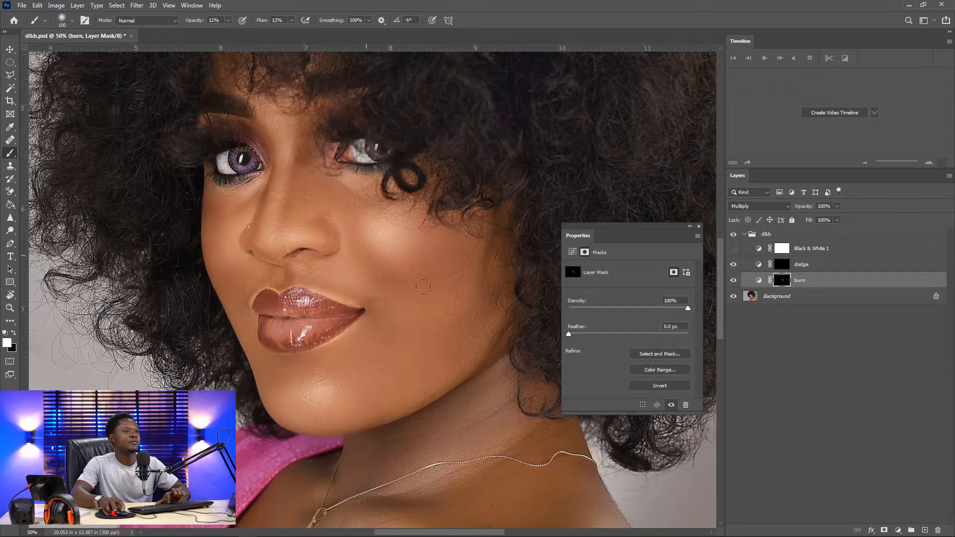
{"action": "left_click", "coordinate": [733, 281]}
{"action": "left_click", "coordinate": [733, 281]}
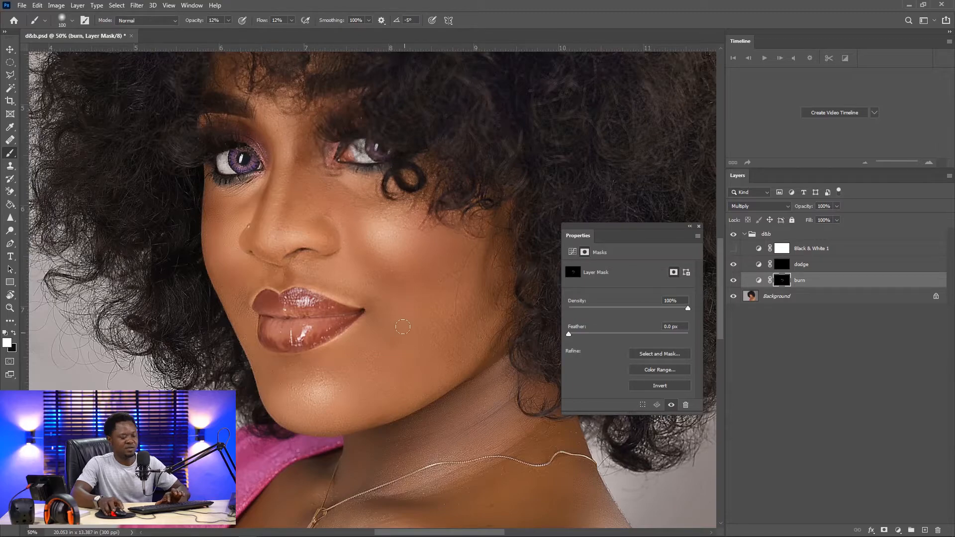
{"action": "key", "text": "bracketright"}
{"action": "key", "text": "bracketright"}
{"action": "key", "text": "bracketright"}
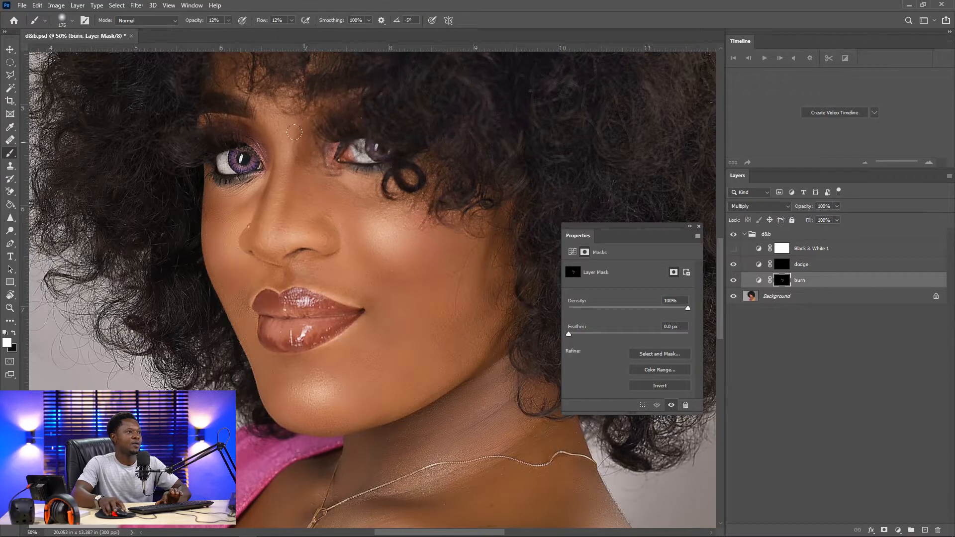
{"action": "key", "text": "bracketleft"}
{"action": "key", "text": "bracketleft"}
{"action": "key", "text": "bracketleft"}
{"action": "key", "text": "bracketleft"}
{"action": "key", "text": "bracketleft"}
{"action": "key", "text": "bracketleft"}
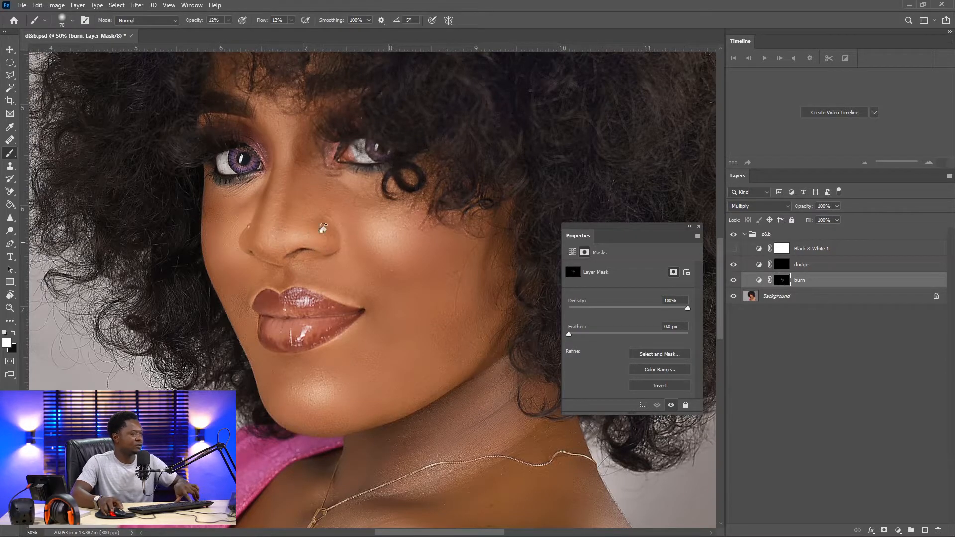
Rotate the view sideways and briefly toggle the Black & White helper layer to inspect the face
{"action": "key", "text": "r"}
{"action": "left_click_drag", "start_coordinate": [317, 241], "coordinate": [479, 194]}
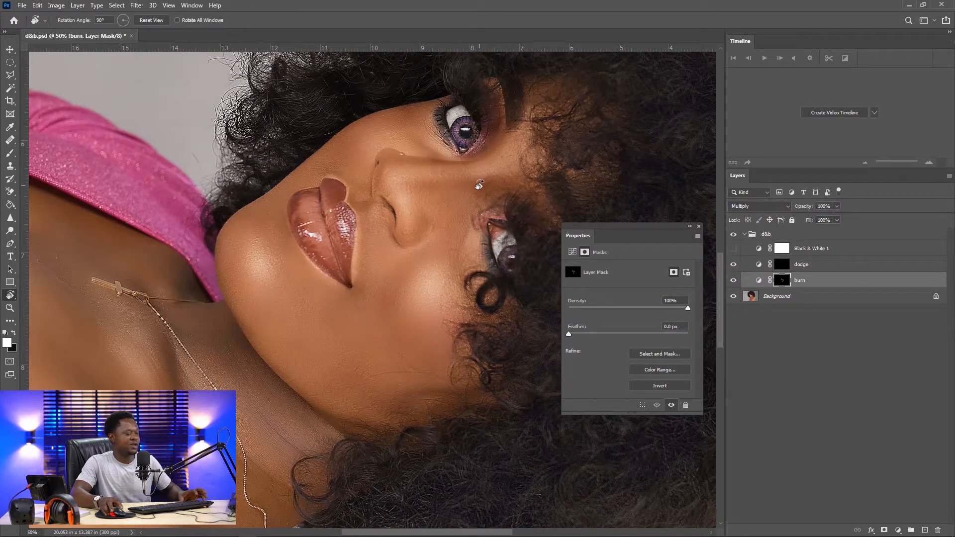
{"action": "key", "text": "b"}
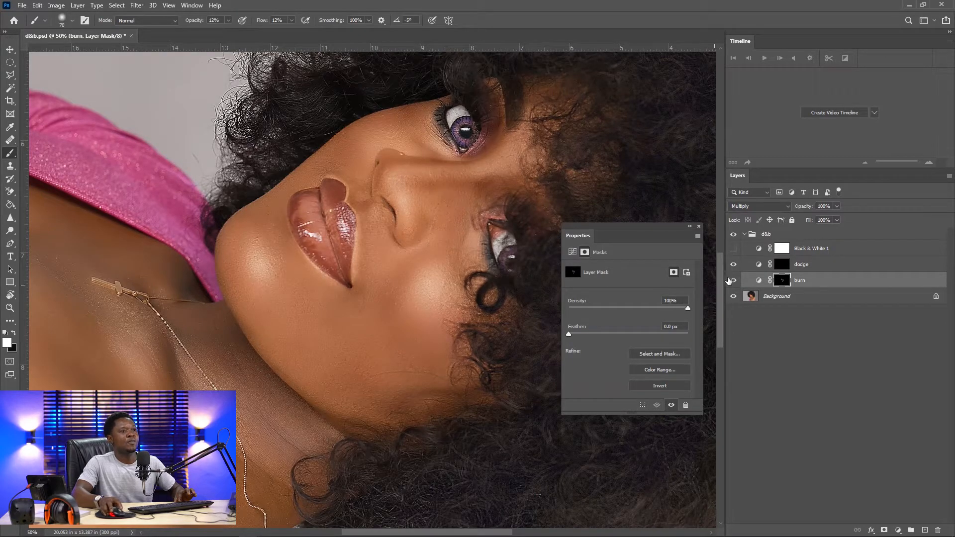
{"action": "left_click", "coordinate": [734, 248]}
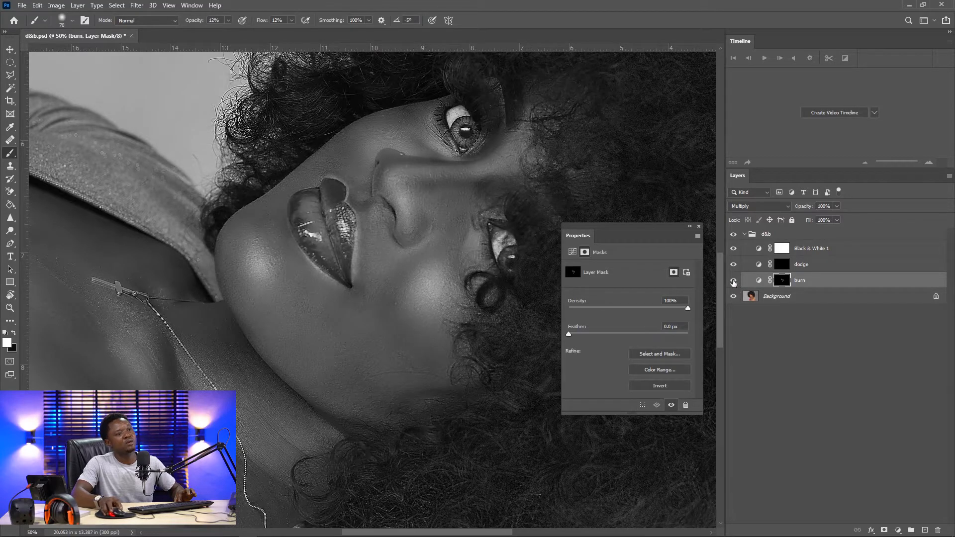
{"action": "left_click", "coordinate": [733, 251]}
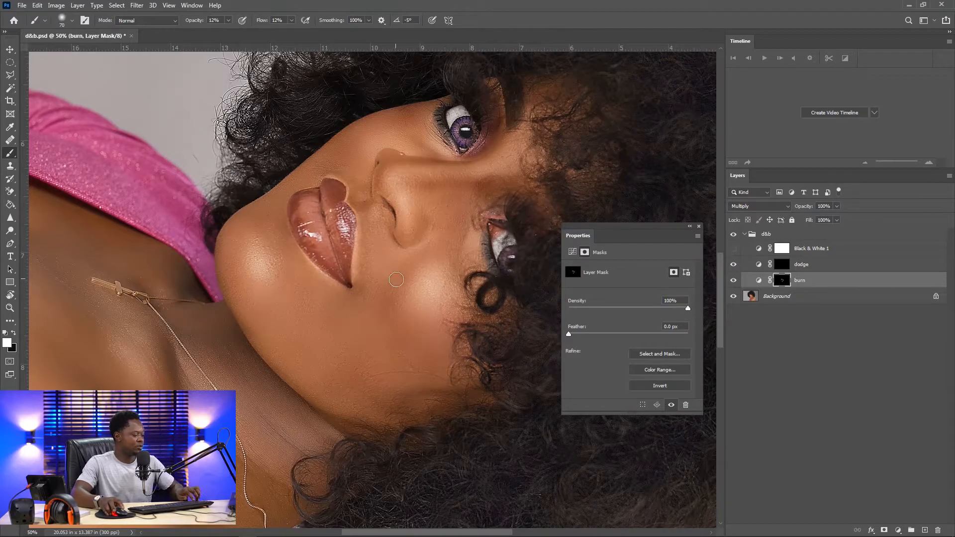
Return the view upright, zoom out to the whole portrait, and toggle the burn layer to compare before and after
{"action": "key", "text": "r"}
{"action": "left_click_drag", "start_coordinate": [468, 294], "coordinate": [337, 212]}
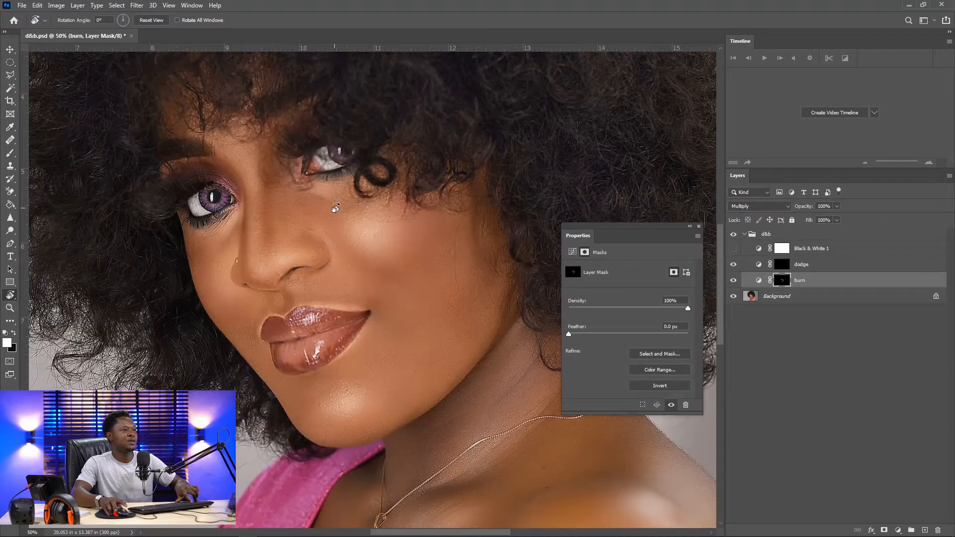
{"action": "key", "text": "ctrl+minus"}
{"action": "key", "text": "ctrl+minus"}
{"action": "key", "text": "ctrl+minus"}
{"action": "key", "text": "ctrl+minus"}
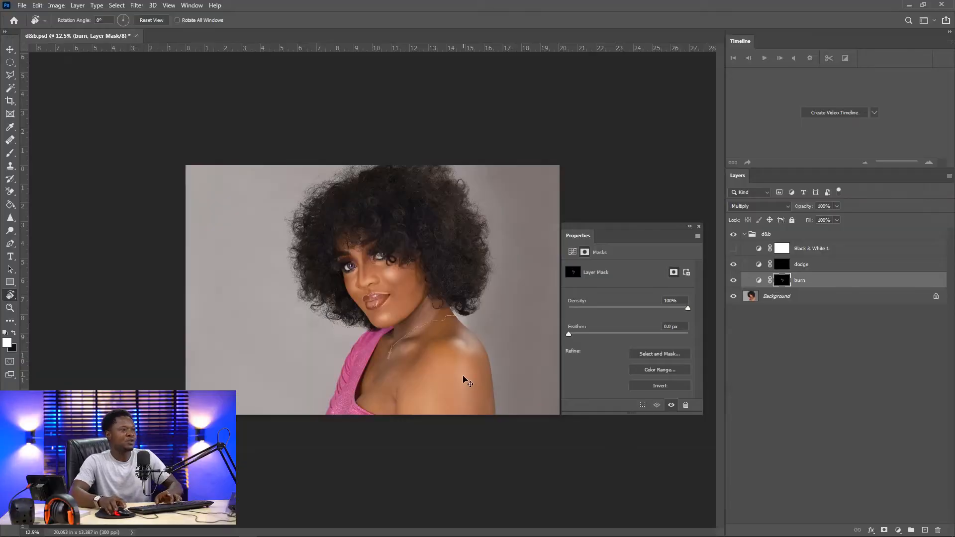
{"action": "scroll", "coordinate": [398, 351], "scroll_direction": "up", "scroll_amount": 3}
{"action": "key", "text": "ctrl+plus"}
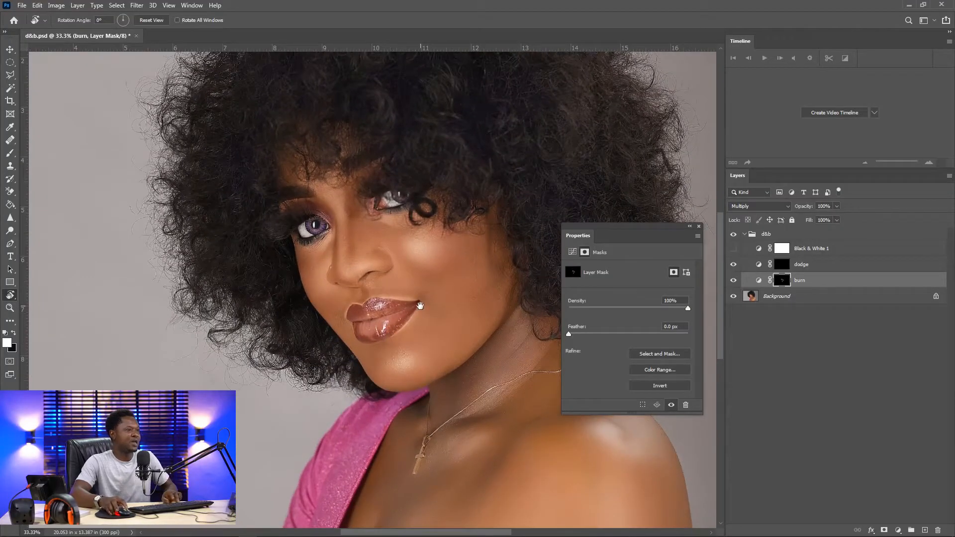
{"action": "left_click_drag", "start_coordinate": [420, 306], "coordinate": [309, 287]}
{"action": "left_click", "coordinate": [734, 280]}
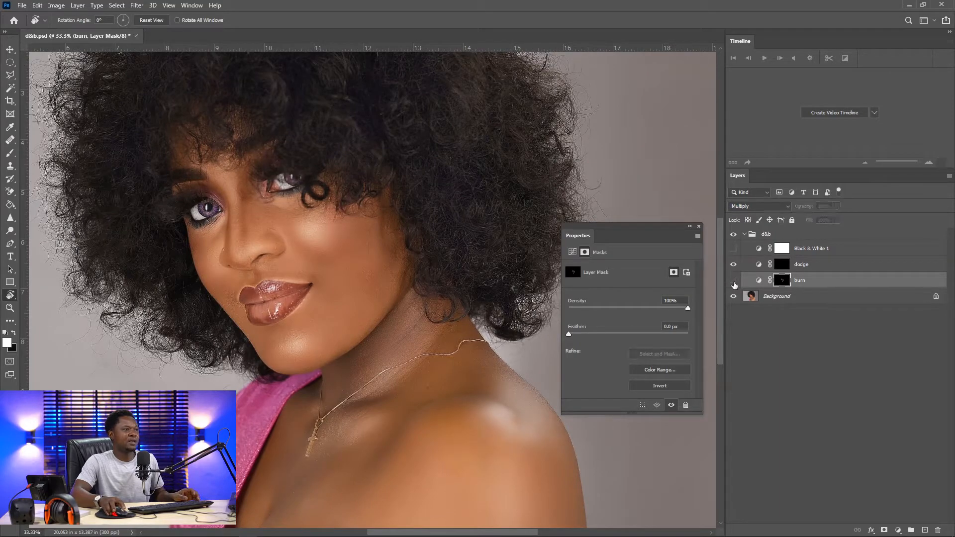
{"action": "left_click", "coordinate": [734, 281]}
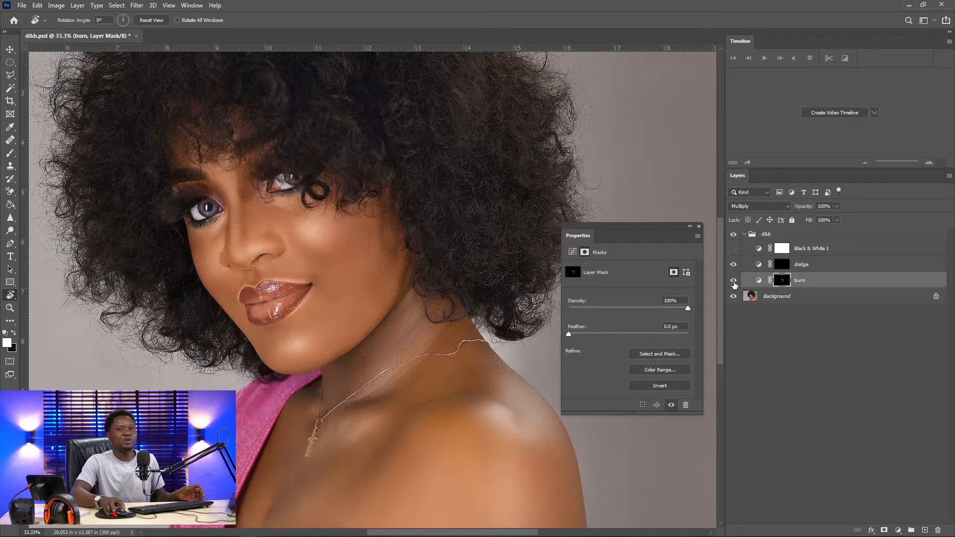
{"action": "left_click", "coordinate": [734, 281]}
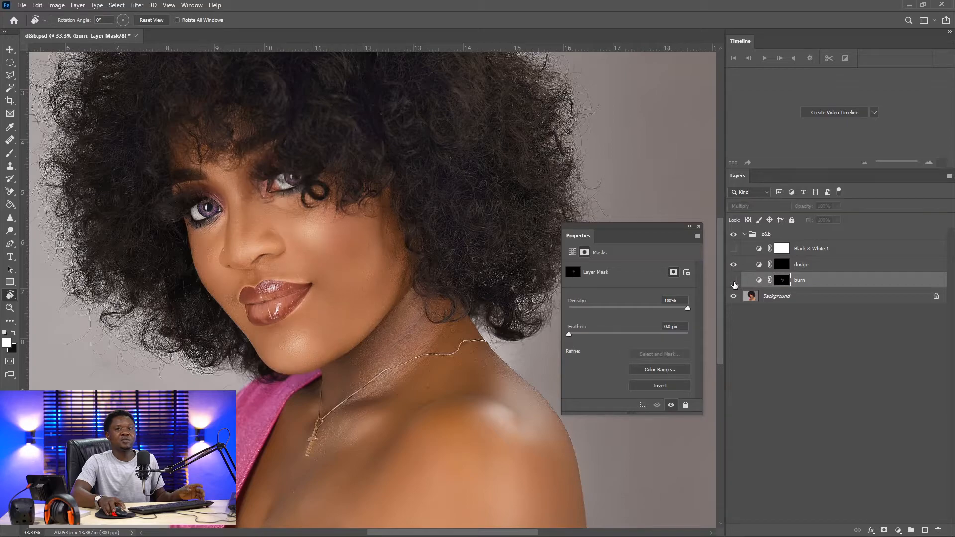
{"action": "left_click", "coordinate": [734, 281]}
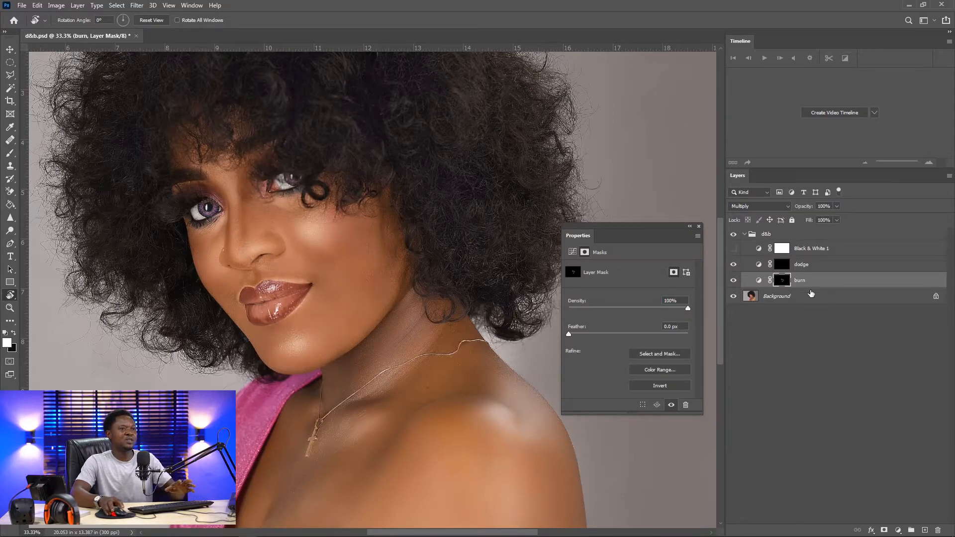
Select the dodge layer's mask and switch to the Brush tool, zooming in on the nose and cheek
{"action": "left_click", "coordinate": [781, 266]}
{"action": "key", "text": "ctrl+equal"}
{"action": "key", "text": "ctrl+equal"}
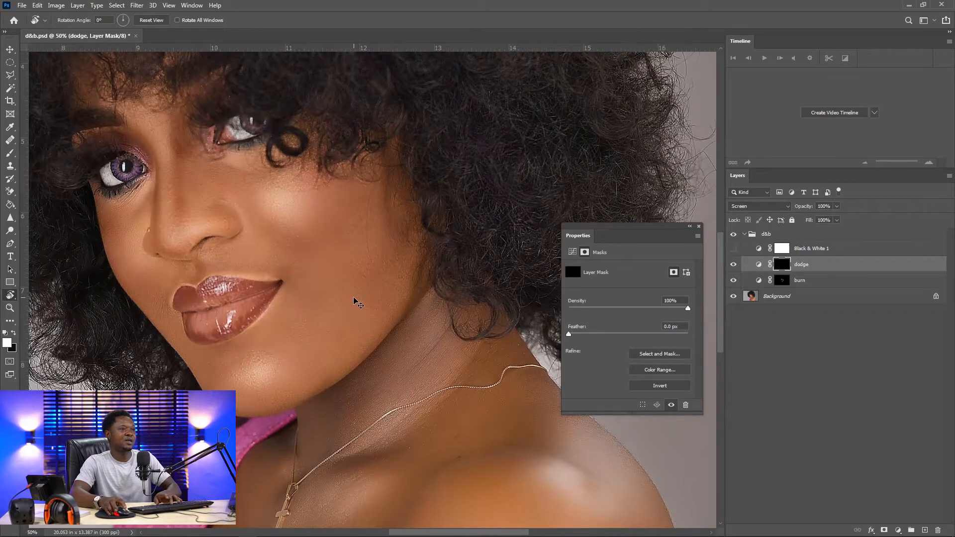
{"action": "left_click_drag", "start_coordinate": [229, 230], "coordinate": [382, 339]}
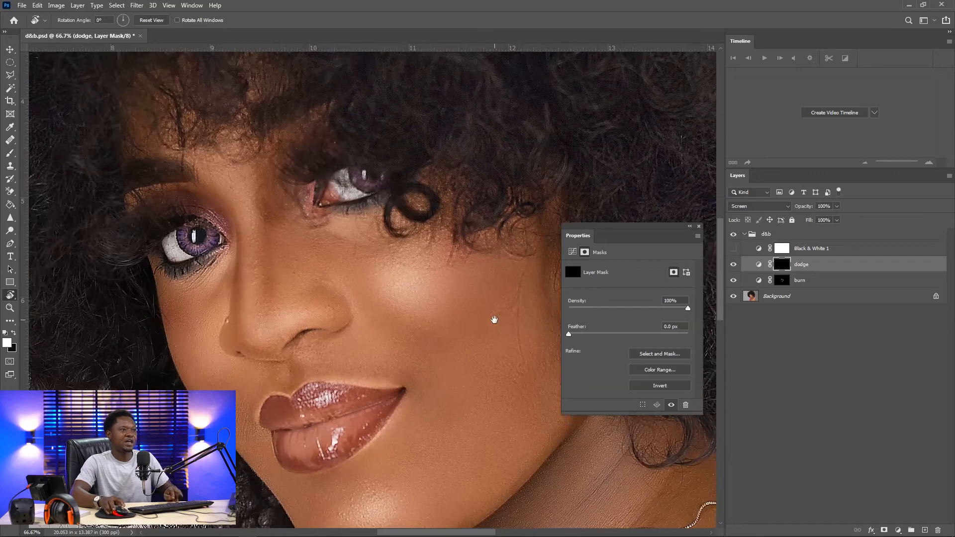
{"action": "left_click", "coordinate": [9, 155]}
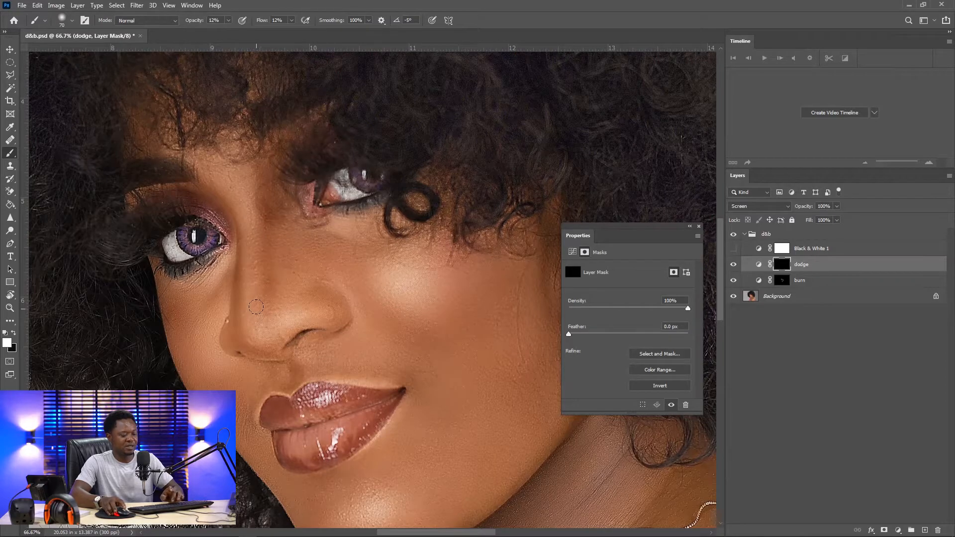
{"action": "key", "text": "ctrl+equal"}
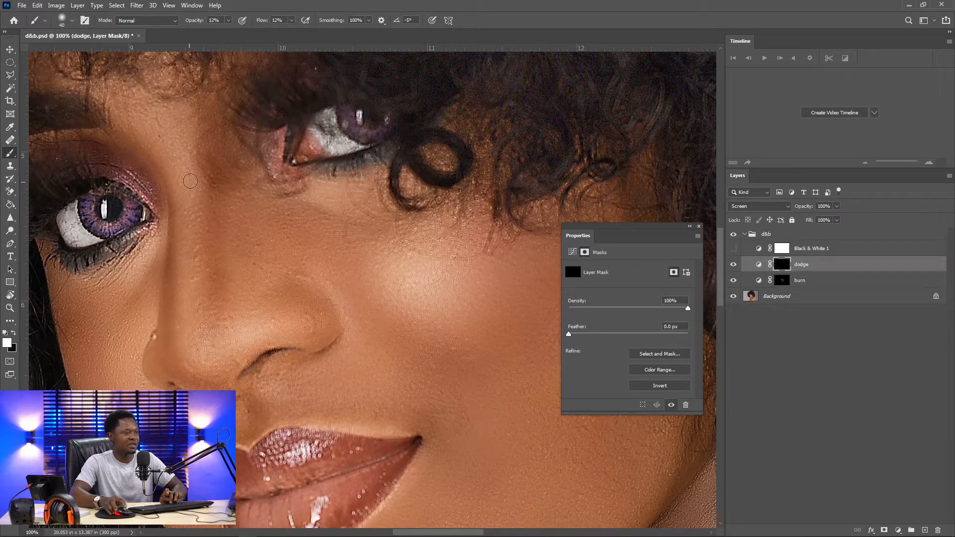
{"action": "key", "text": "bracketleft"}
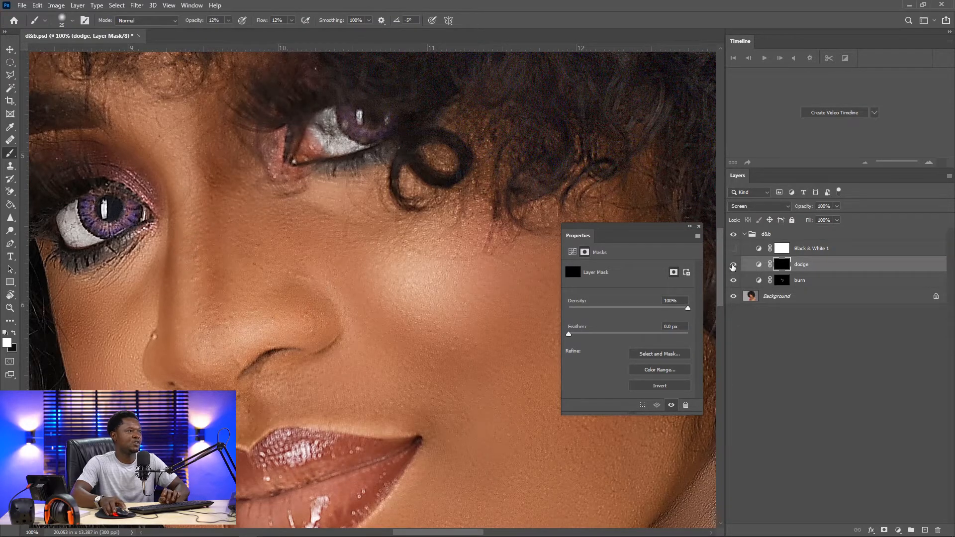
Toggle the dodge layer's visibility to check the skin around the nose while adjusting the brush size
{"action": "left_click", "coordinate": [732, 267]}
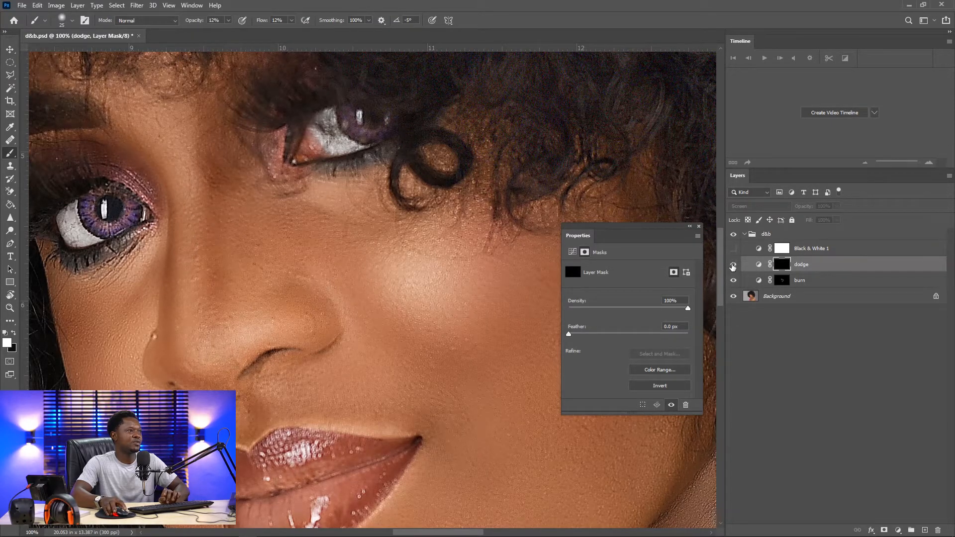
{"action": "left_click", "coordinate": [733, 267]}
{"action": "left_click", "coordinate": [733, 267]}
{"action": "left_click", "coordinate": [732, 267]}
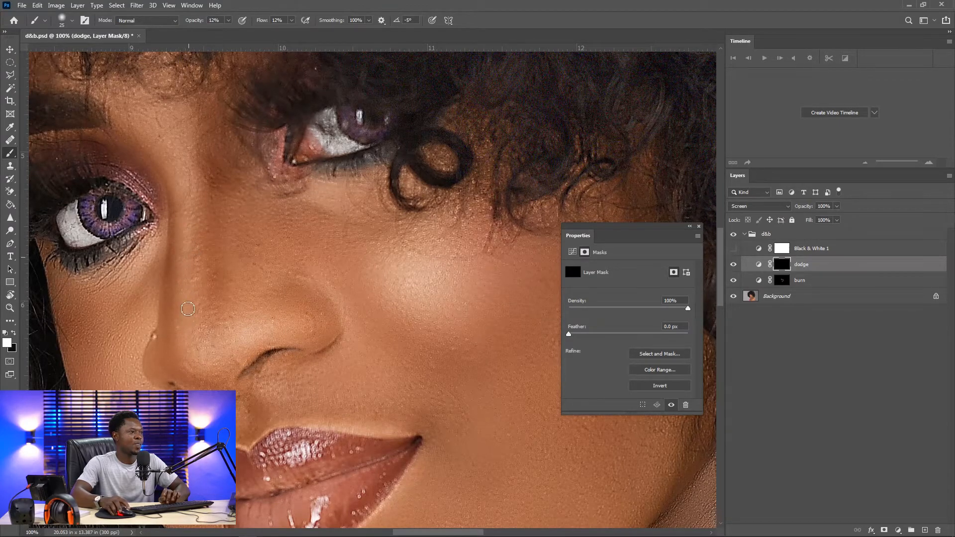
{"action": "key", "text": "bracketright"}
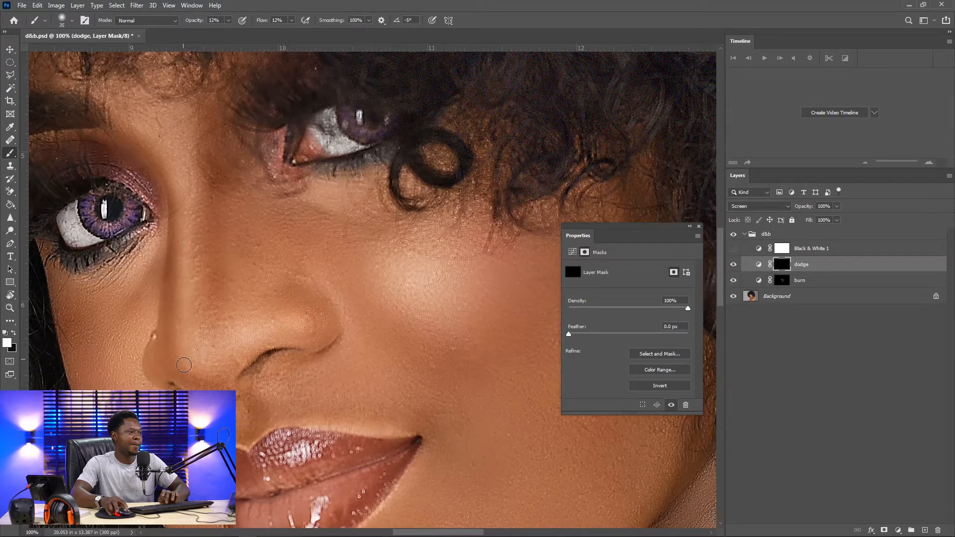
{"action": "key", "text": "bracketright"}
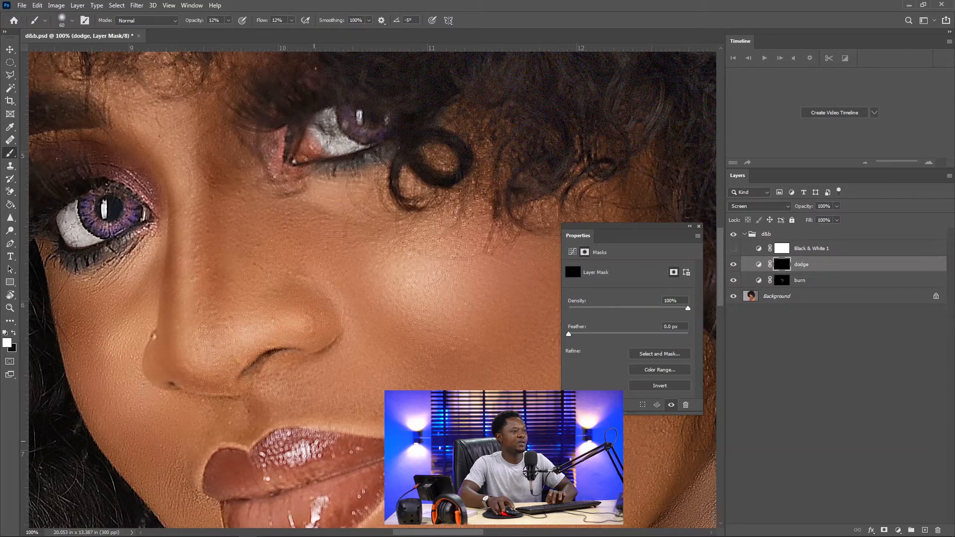
{"action": "key", "text": "["}
{"action": "key", "text": "["}
{"action": "key", "text": "["}
{"action": "key", "text": "["}
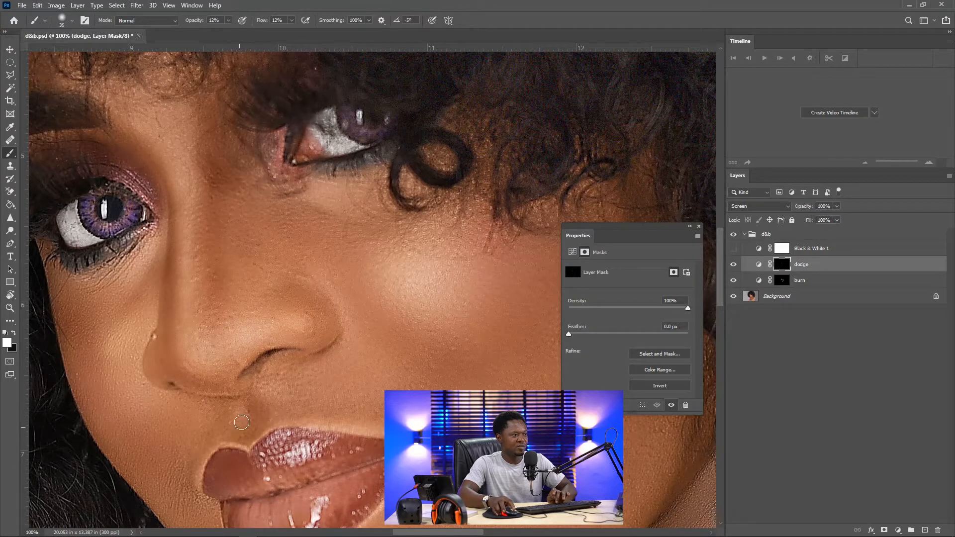
Turn on the Black & White helper layer, zoom out, and dab dodge strokes on the chin, cheek, under-eye and nose
{"action": "left_click", "coordinate": [733, 249]}
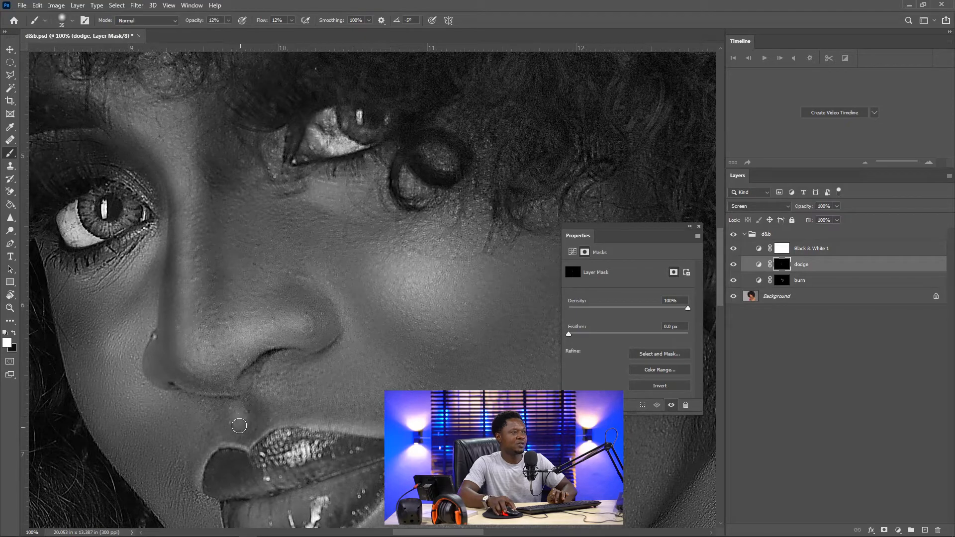
{"action": "key", "text": "ctrl+minus"}
{"action": "key", "text": "ctrl+minus"}
{"action": "key", "text": "ctrl+minus"}
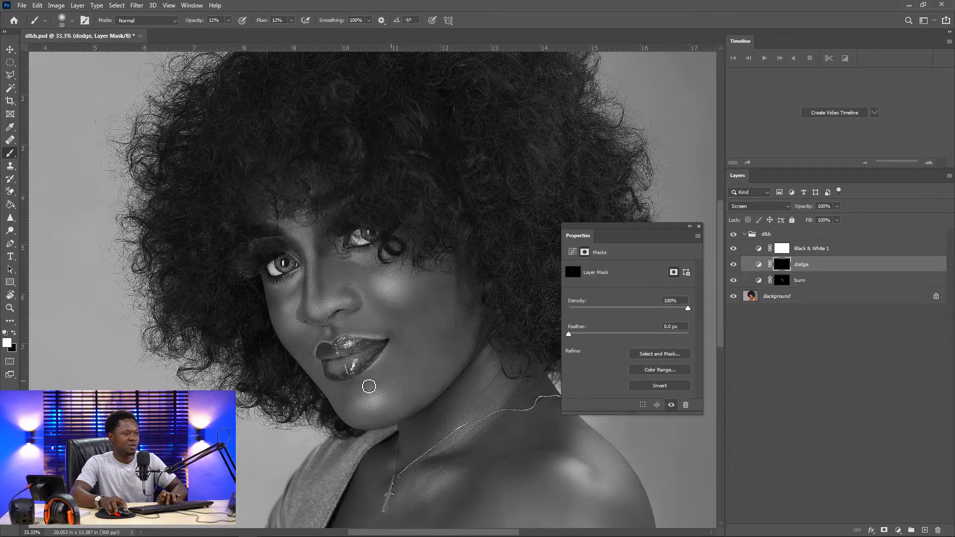
{"action": "mouse_move", "coordinate": [377, 405]}
{"action": "left_mouse_down"}
{"action": "mouse_move", "coordinate": [378, 408]}
{"action": "mouse_move", "coordinate": [360, 407]}
{"action": "mouse_move", "coordinate": [379, 411]}
{"action": "left_mouse_up"}
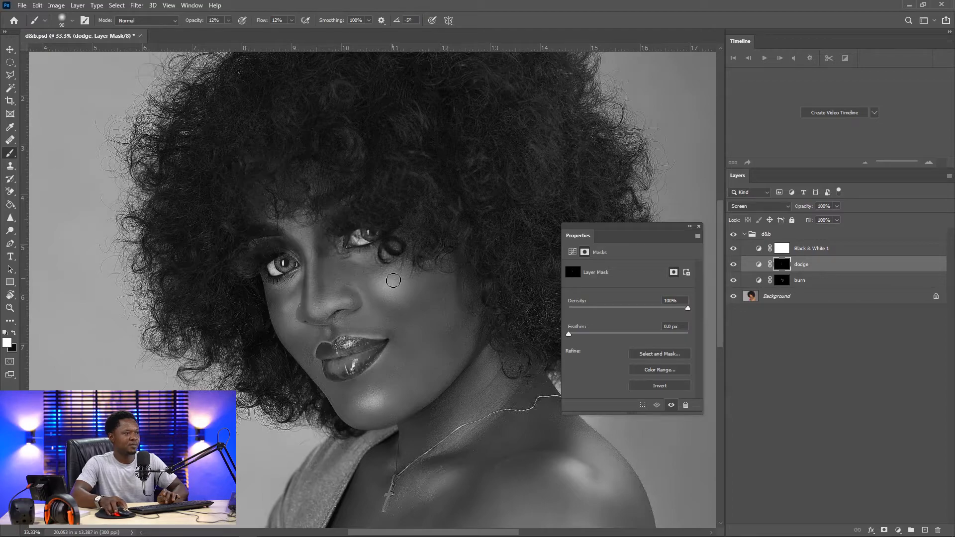
{"action": "left_click_drag", "start_coordinate": [391, 286], "coordinate": [389, 290]}
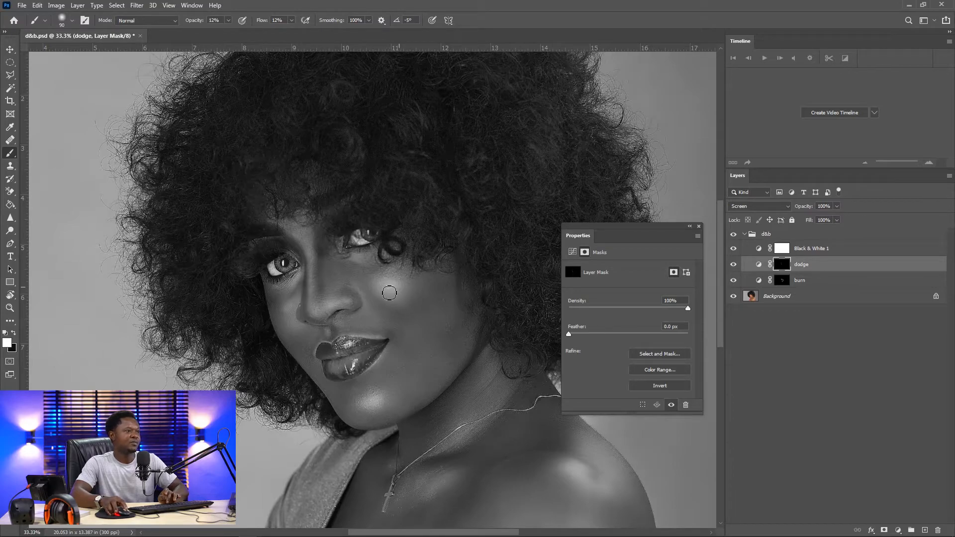
{"action": "left_click_drag", "start_coordinate": [360, 260], "coordinate": [360, 259]}
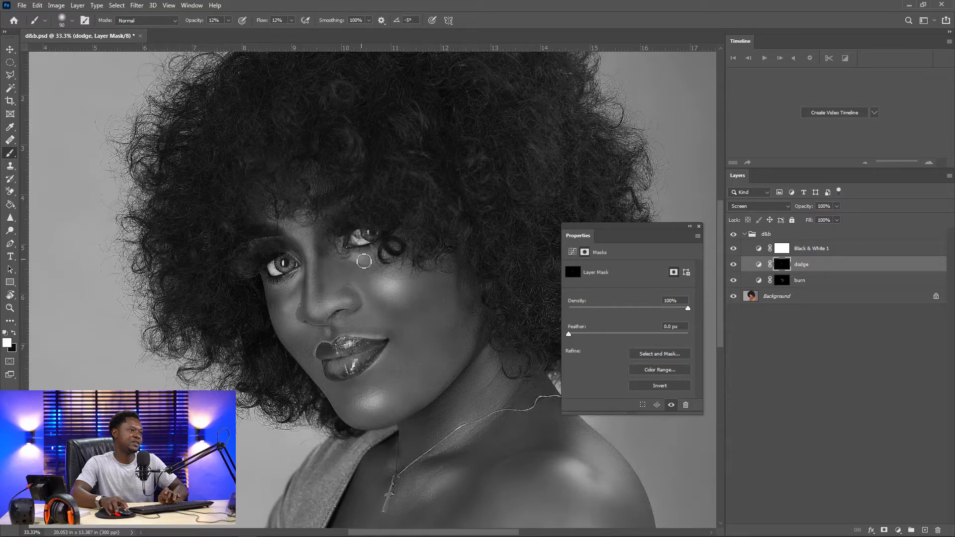
{"action": "mouse_move", "coordinate": [291, 313]}
{"action": "left_mouse_down"}
{"action": "mouse_move", "coordinate": [395, 318]}
{"action": "mouse_move", "coordinate": [294, 321]}
{"action": "mouse_move", "coordinate": [291, 332]}
{"action": "mouse_move", "coordinate": [285, 314]}
{"action": "left_mouse_up"}
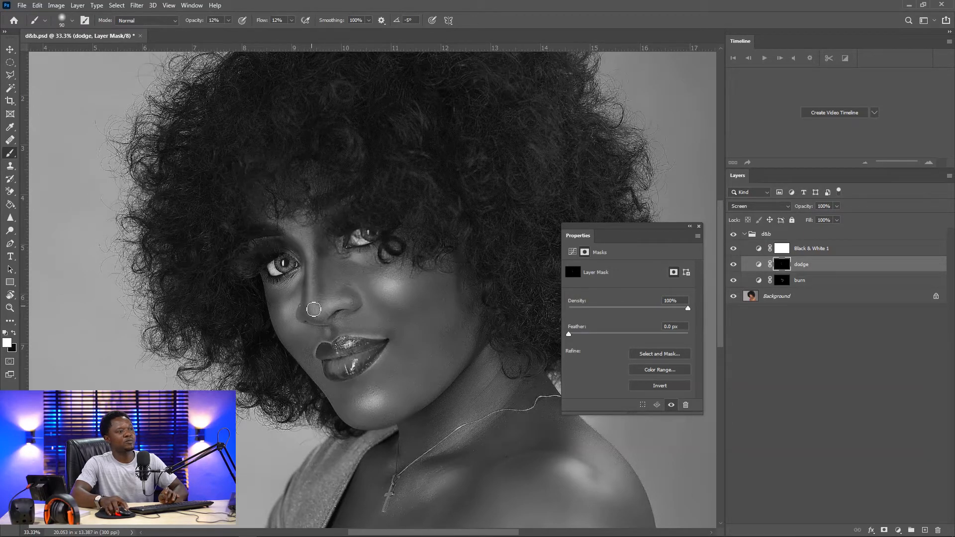
Zoom to 100%, rotate the view sideways, shrink the brush, and toggle the dodge layer repeatedly to compare the nose area
{"action": "key", "text": "ctrl+1"}
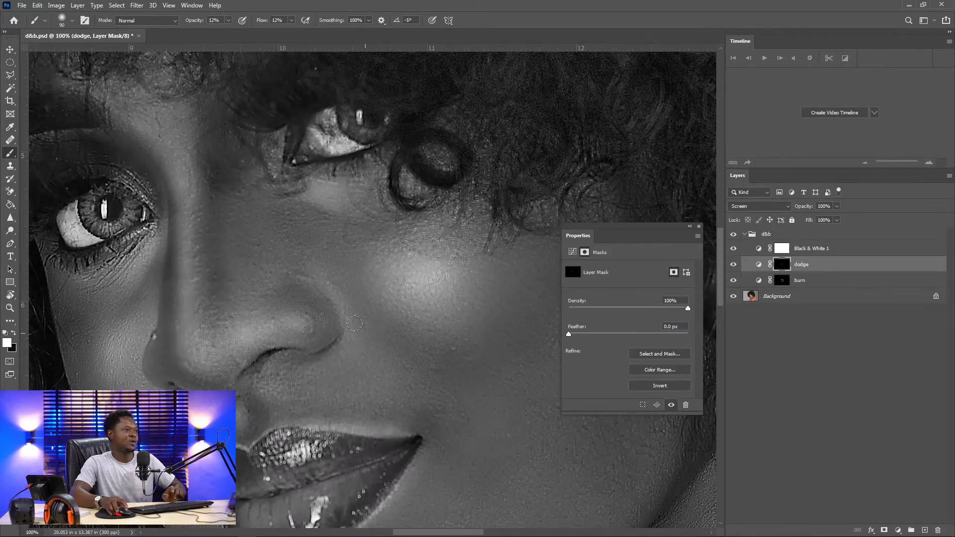
{"action": "key", "text": "r"}
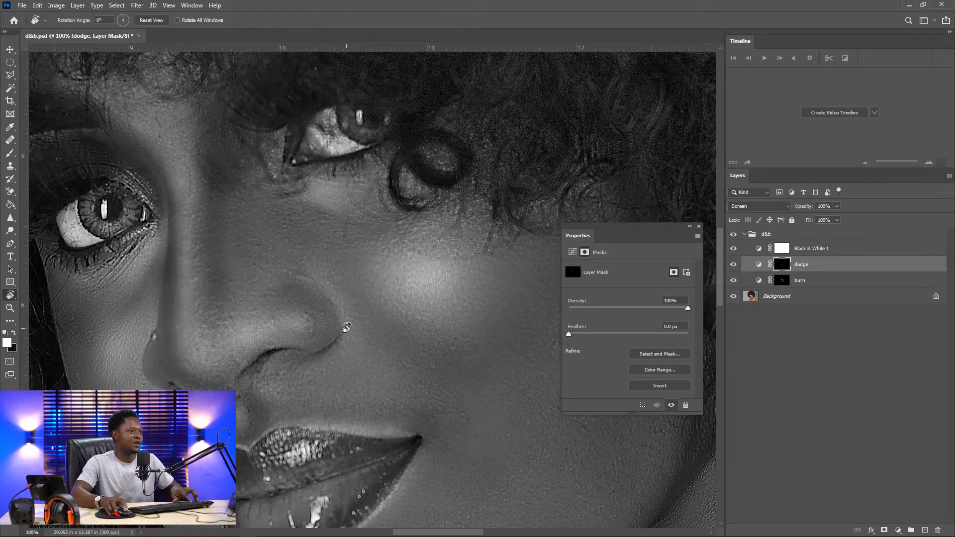
{"action": "mouse_move", "coordinate": [343, 331]}
{"action": "left_mouse_down"}
{"action": "mouse_move", "coordinate": [331, 241]}
{"action": "mouse_move", "coordinate": [340, 236]}
{"action": "mouse_move", "coordinate": [370, 362]}
{"action": "mouse_move", "coordinate": [435, 328]}
{"action": "left_mouse_up"}
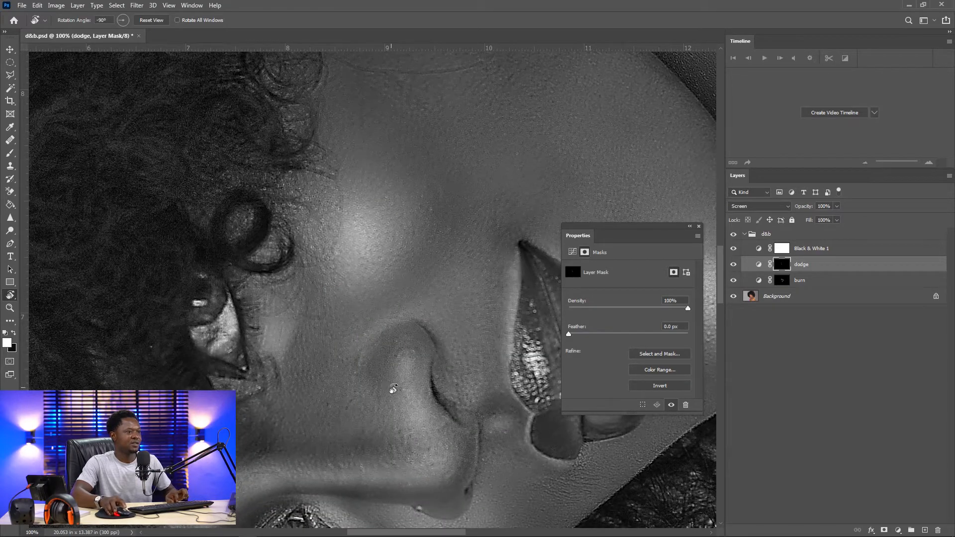
{"action": "left_click_drag", "start_coordinate": [364, 446], "coordinate": [397, 237]}
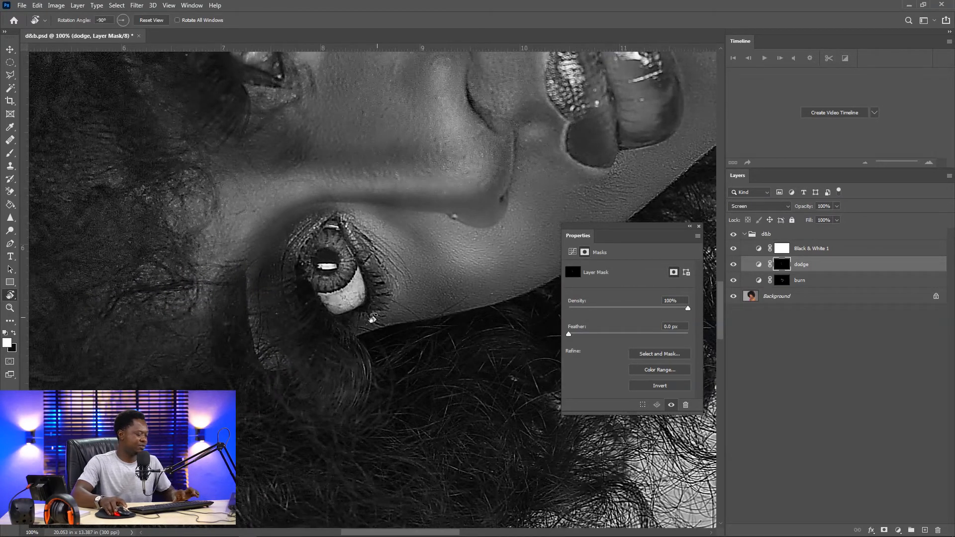
{"action": "key", "text": "b"}
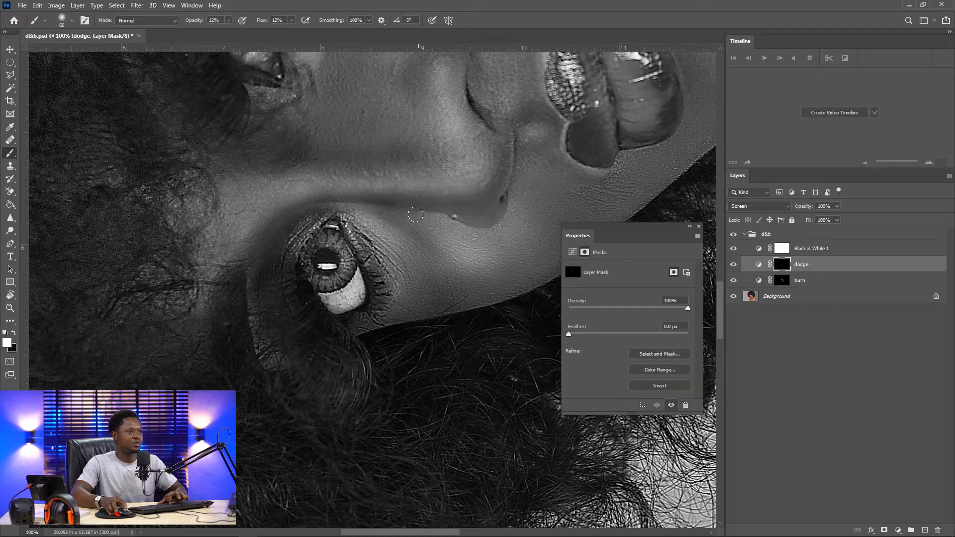
{"action": "key", "text": "bracketleft"}
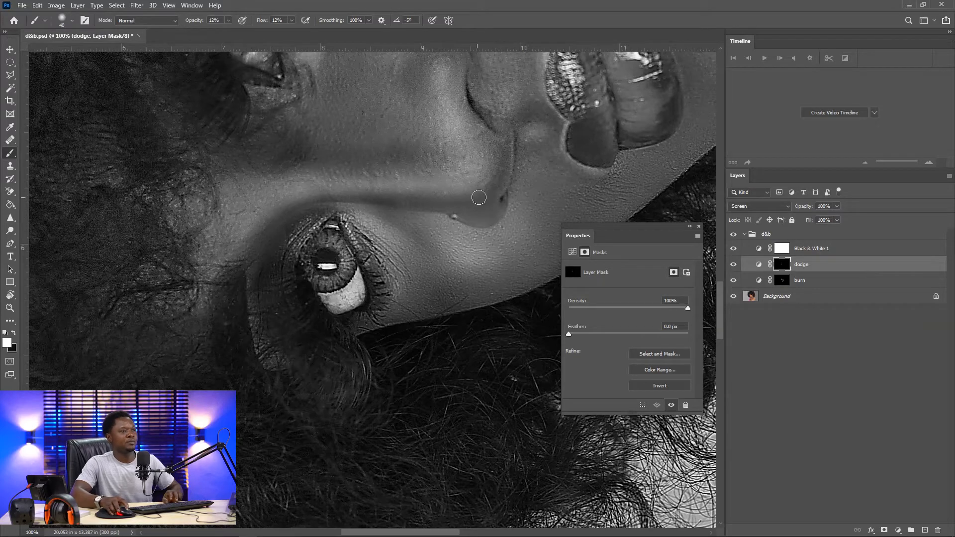
{"action": "left_click_drag", "start_coordinate": [433, 177], "coordinate": [363, 351]}
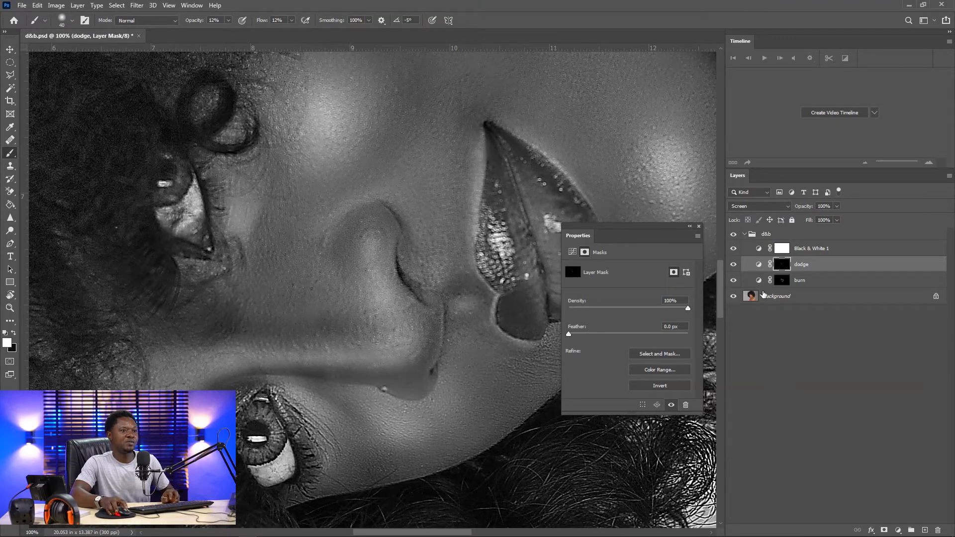
{"action": "left_click", "coordinate": [733, 264]}
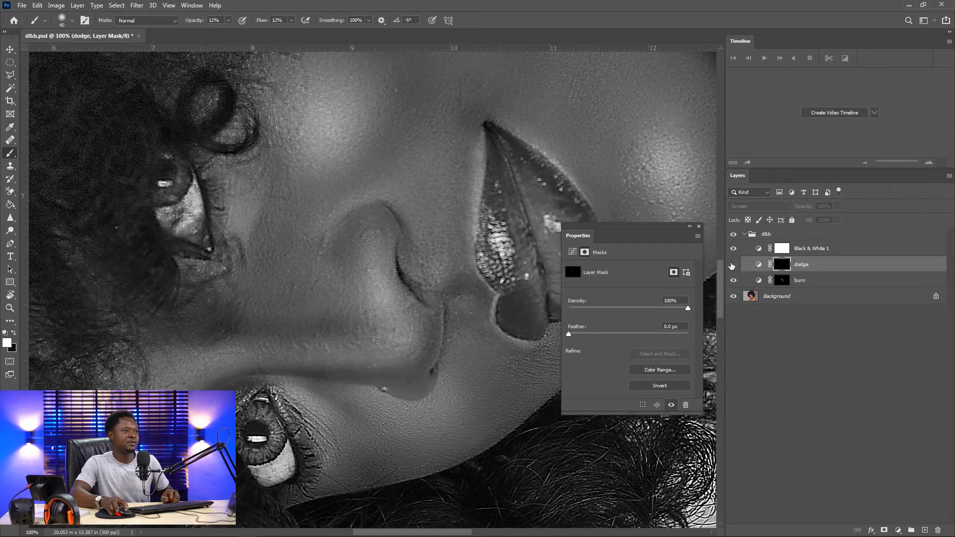
{"action": "left_click", "coordinate": [732, 265]}
{"action": "left_click", "coordinate": [733, 264]}
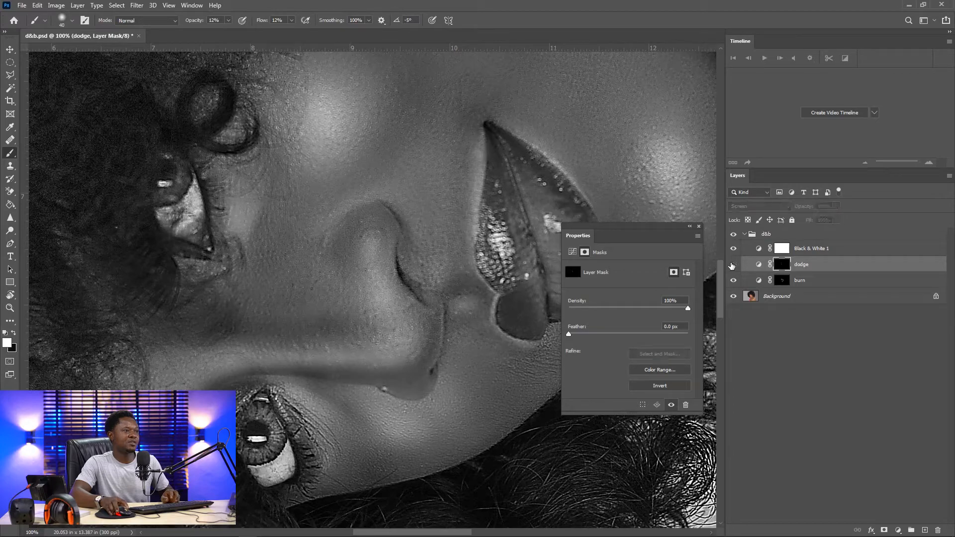
{"action": "left_click", "coordinate": [733, 264]}
{"action": "left_click", "coordinate": [733, 264]}
{"action": "left_click", "coordinate": [733, 264]}
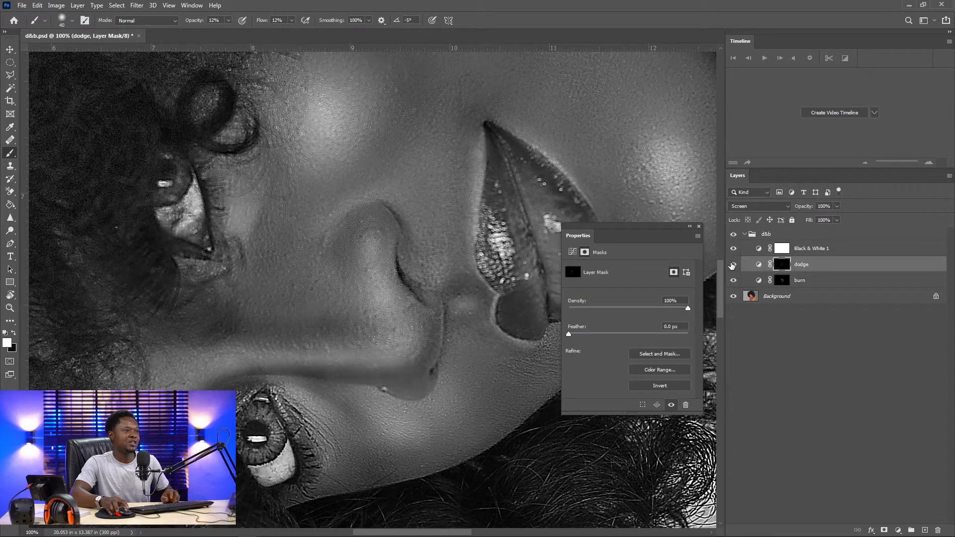
{"action": "left_click", "coordinate": [733, 264]}
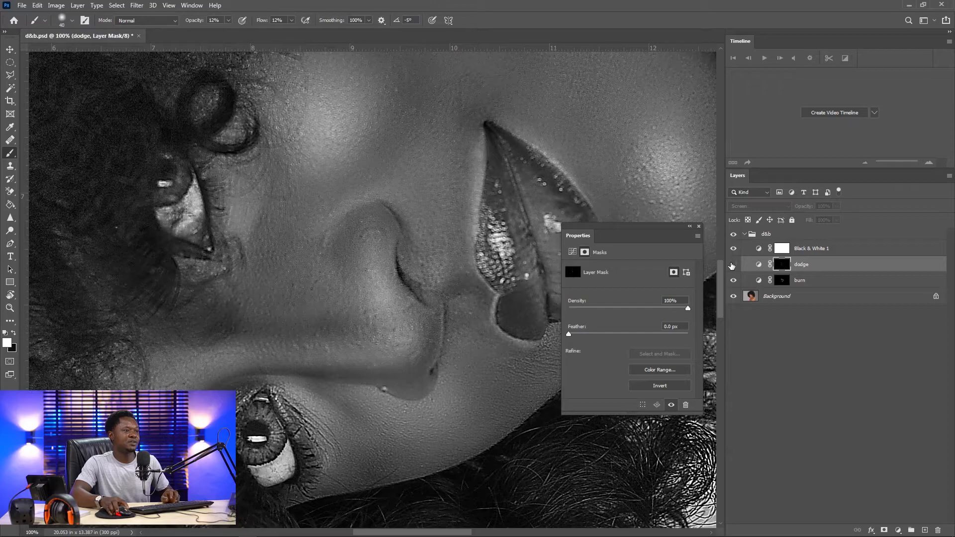
{"action": "left_click", "coordinate": [732, 264]}
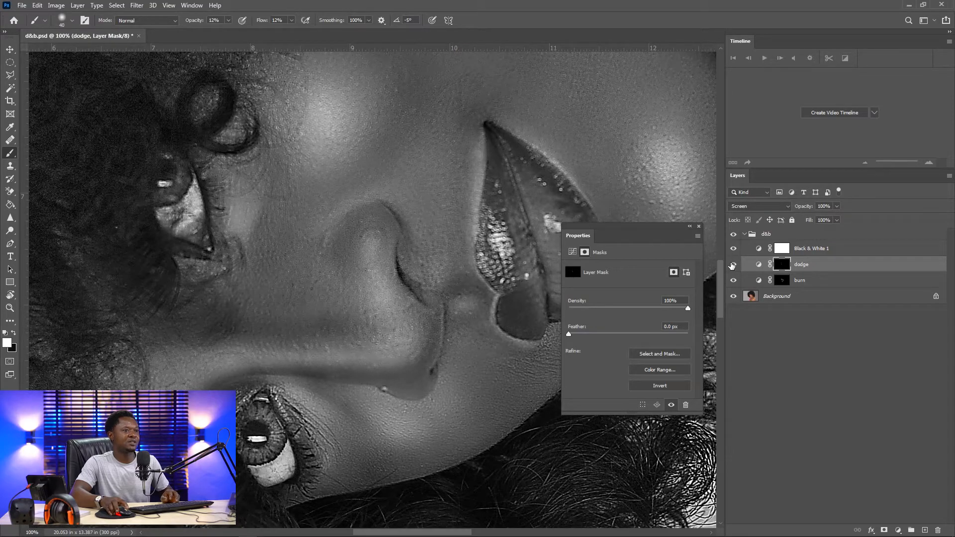
Select the burn layer's mask, reset the view upright, and toggle the d&b group to compare the retouch before and after
{"action": "left_click", "coordinate": [782, 281]}
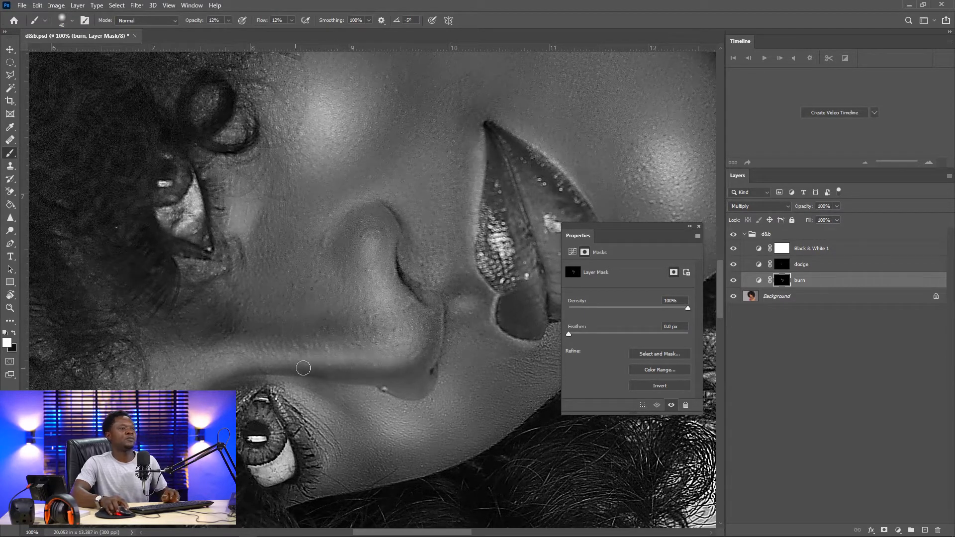
{"action": "key", "text": "ctrl+minus"}
{"action": "key", "text": "ctrl+minus"}
{"action": "key", "text": "ctrl+minus"}
{"action": "key", "text": "ctrl+minus"}
{"action": "key", "text": "ctrl+minus"}
{"action": "key", "text": "ctrl+minus"}
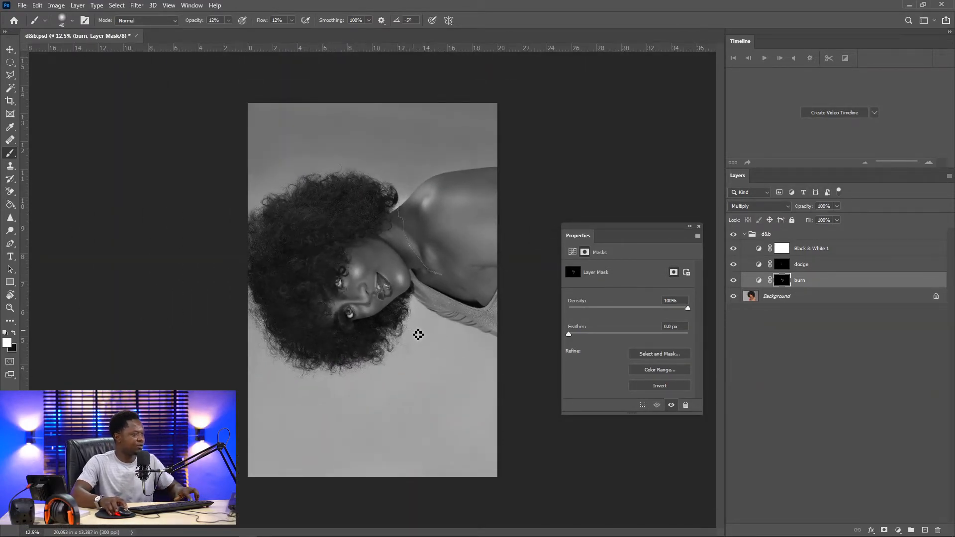
{"action": "key", "text": "r"}
{"action": "key", "text": "Escape"}
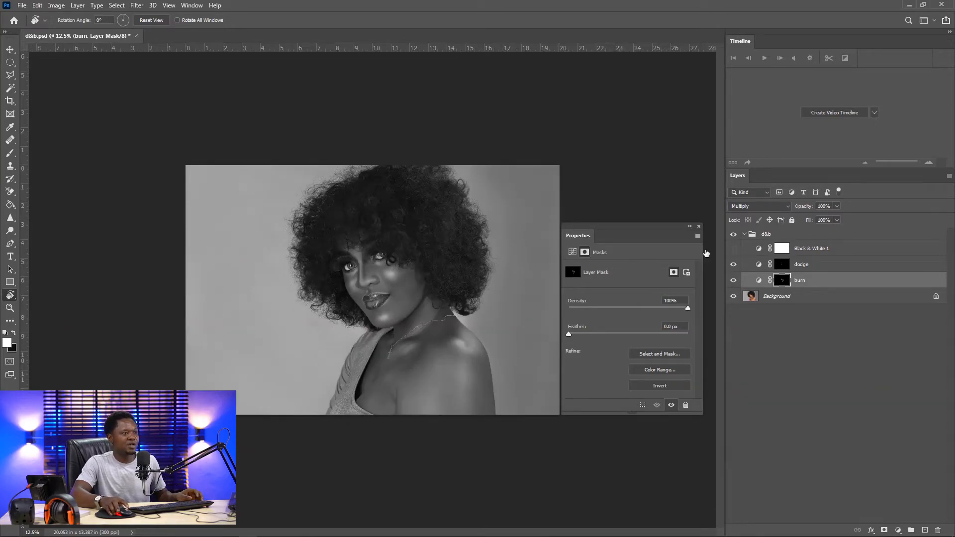
{"action": "key", "text": "ctrl+plus"}
{"action": "key", "text": "ctrl+plus"}
{"action": "key", "text": "ctrl+plus"}
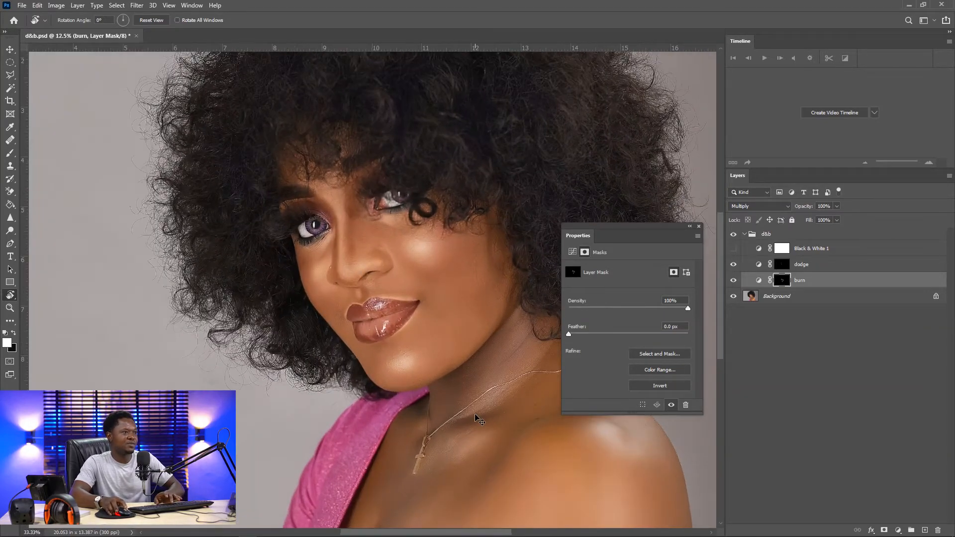
{"action": "key", "text": "ctrl+minus"}
{"action": "key", "text": "ctrl+minus"}
{"action": "key", "text": "ctrl+plus"}
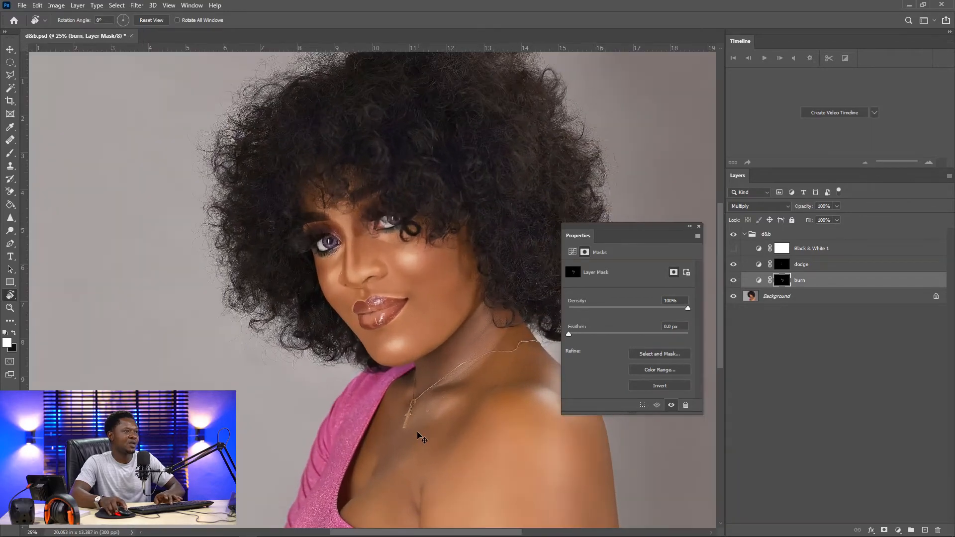
{"action": "left_click_drag", "start_coordinate": [421, 427], "coordinate": [332, 302]}
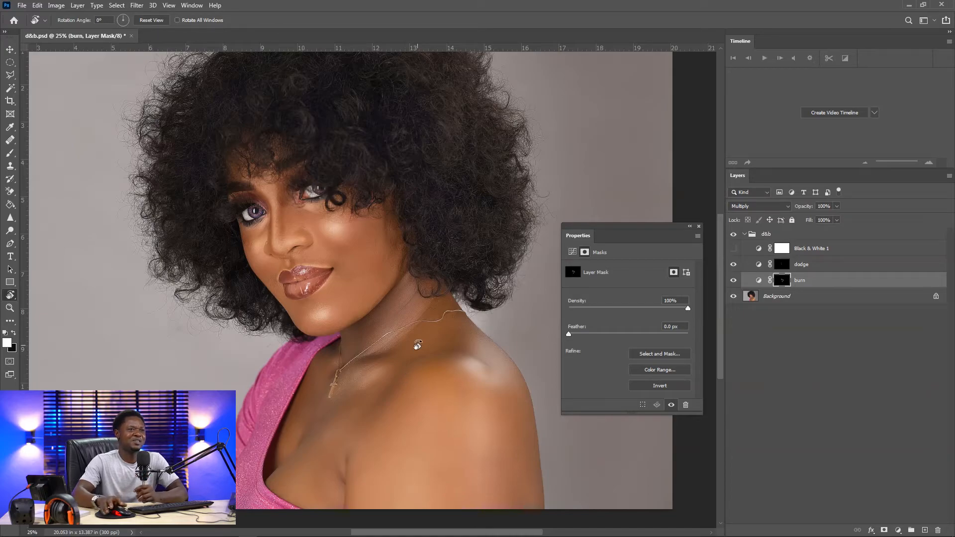
{"action": "left_click", "coordinate": [734, 235]}
{"action": "left_click", "coordinate": [734, 235]}
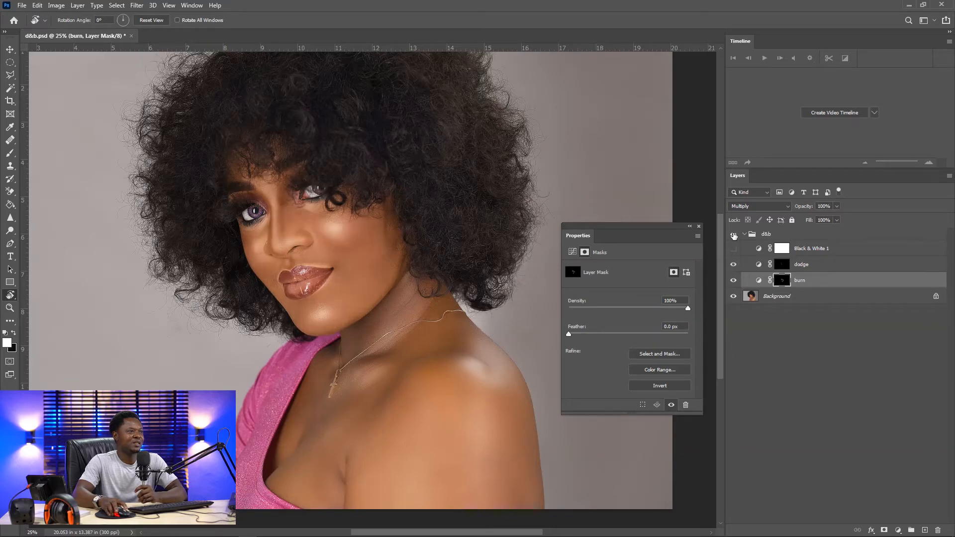
{"action": "left_click", "coordinate": [734, 235]}
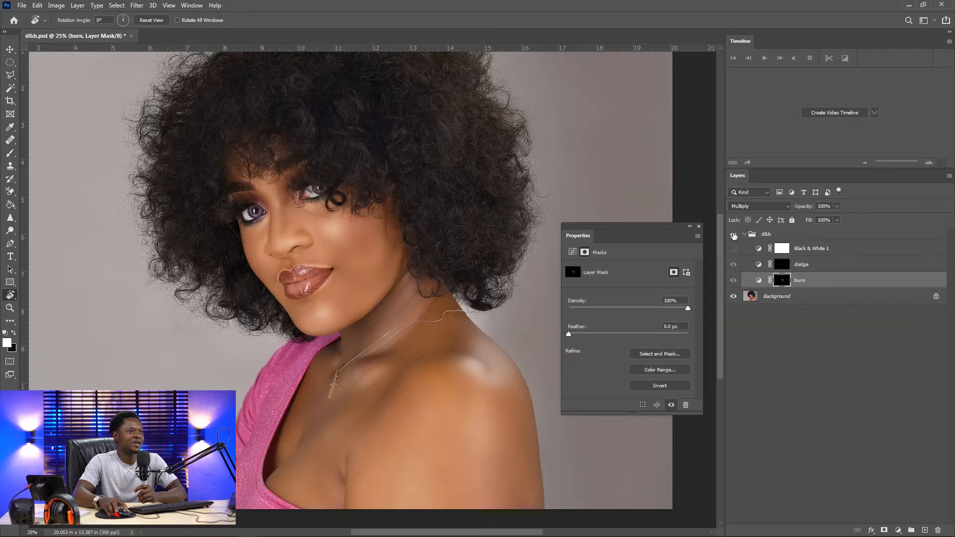
{"action": "left_click", "coordinate": [735, 235]}
{"action": "left_click", "coordinate": [734, 235]}
{"action": "left_click", "coordinate": [734, 235]}
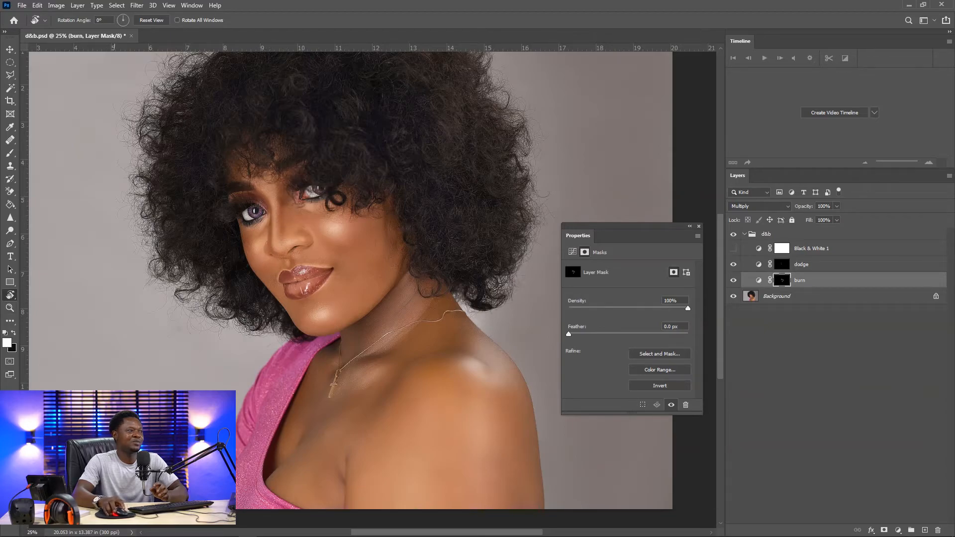
Switch to the Brush with black as foreground, enlarge it, zoom in, and paint on the burn mask from the nose toward the lips
{"action": "left_click", "coordinate": [10, 153]}
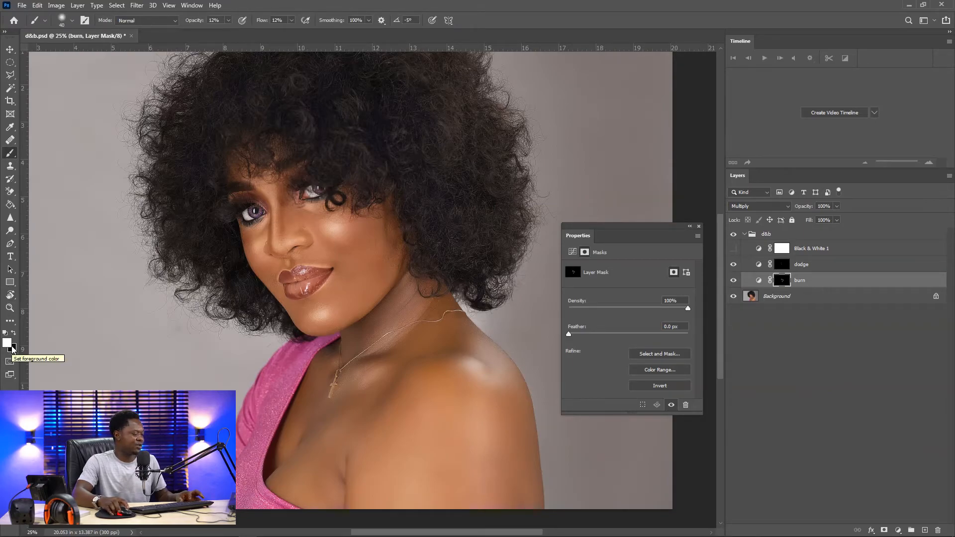
{"action": "key", "text": "x"}
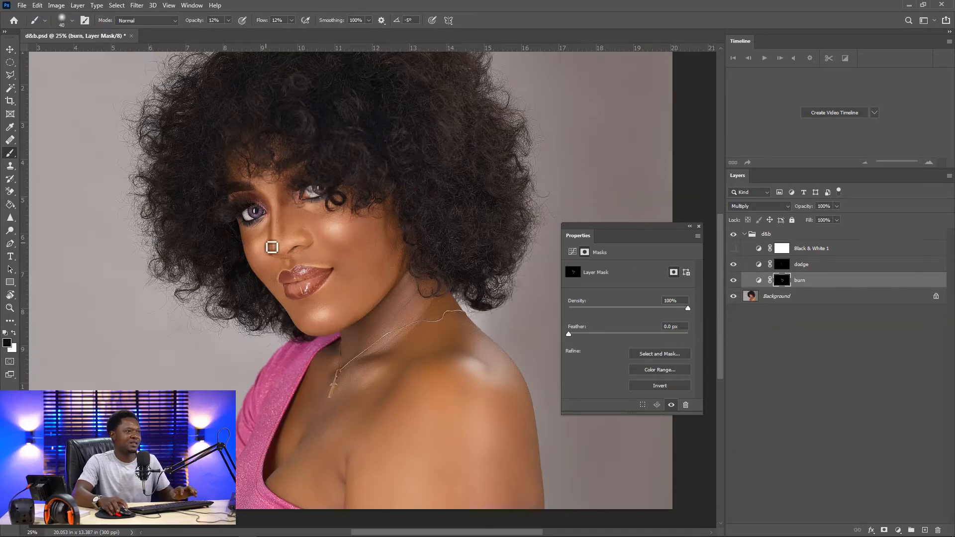
{"action": "key", "text": "bracketright"}
{"action": "key", "text": "bracketright"}
{"action": "key", "text": "bracketright"}
{"action": "key", "text": "bracketright"}
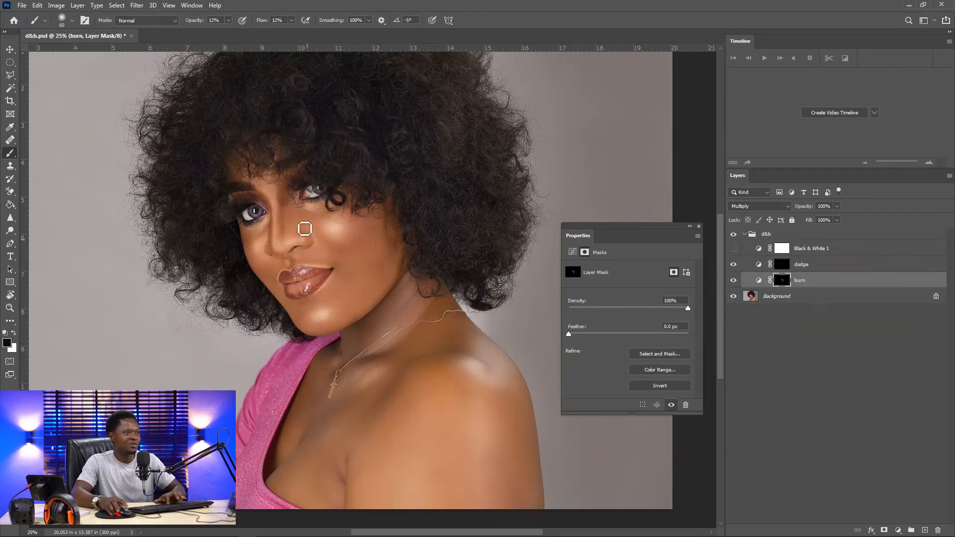
{"action": "key", "text": "ctrl+plus"}
{"action": "key", "text": "ctrl+plus"}
{"action": "key", "text": "ctrl+plus"}
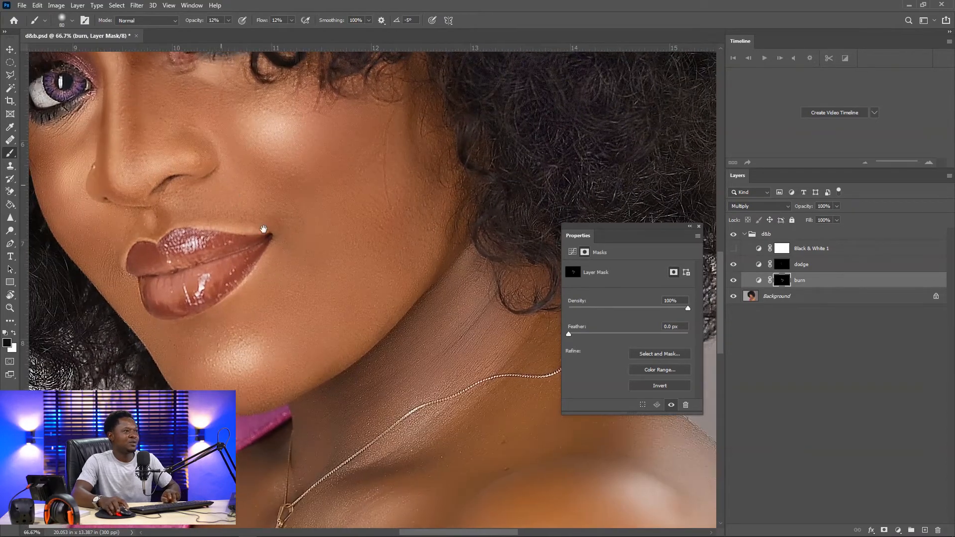
{"action": "left_click_drag", "start_coordinate": [264, 230], "coordinate": [383, 352]}
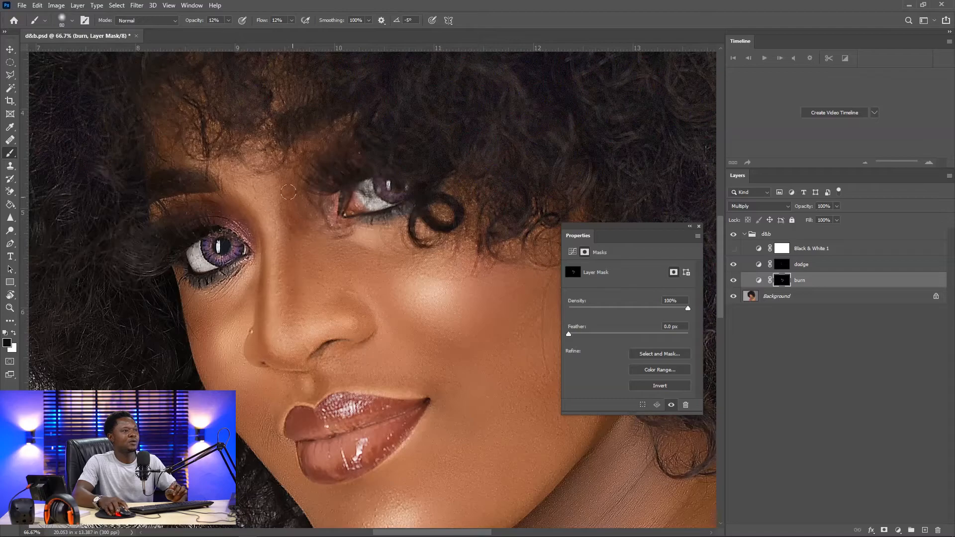
Paint another black stroke on the burn mask from the cheek up toward the eye
{"action": "scroll", "coordinate": [382, 295], "scroll_direction": "down", "scroll_amount": 3}
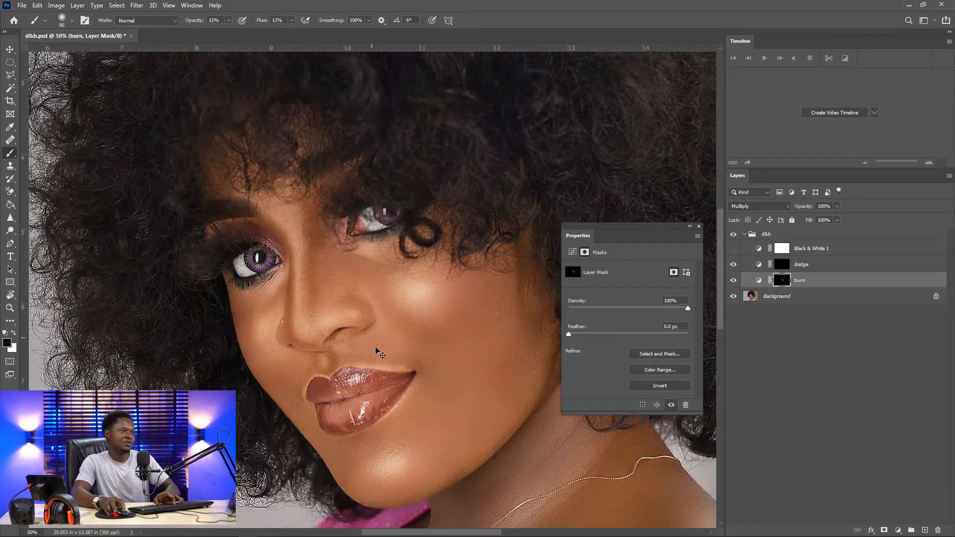
{"action": "scroll", "coordinate": [415, 394], "scroll_direction": "down", "scroll_amount": 1}
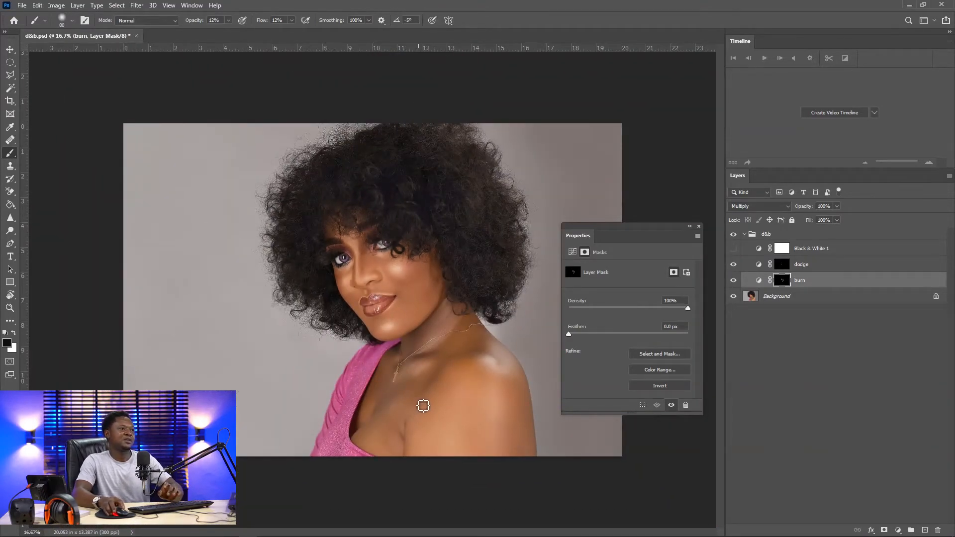
{"action": "scroll", "coordinate": [440, 436], "scroll_direction": "up", "scroll_amount": 3}
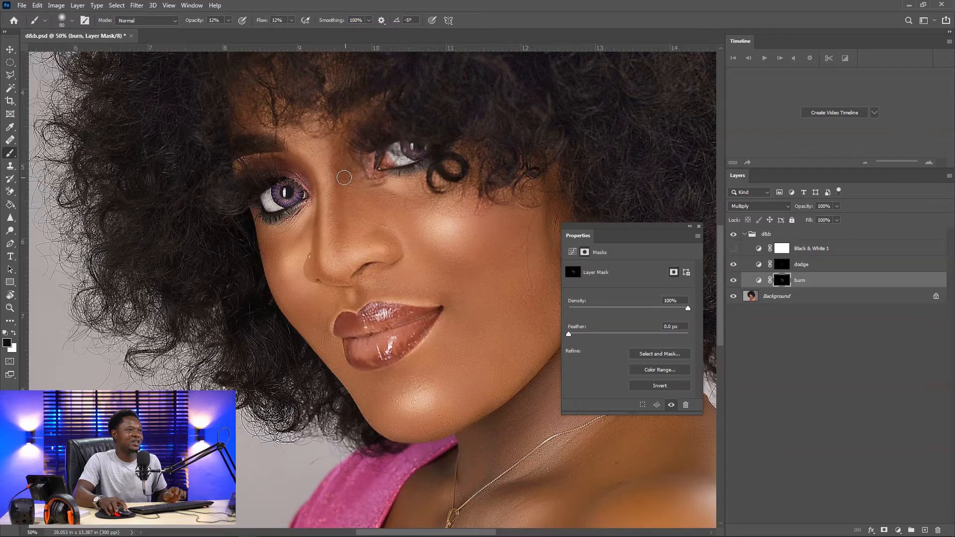
{"action": "left_click_drag", "start_coordinate": [368, 267], "coordinate": [267, 214]}
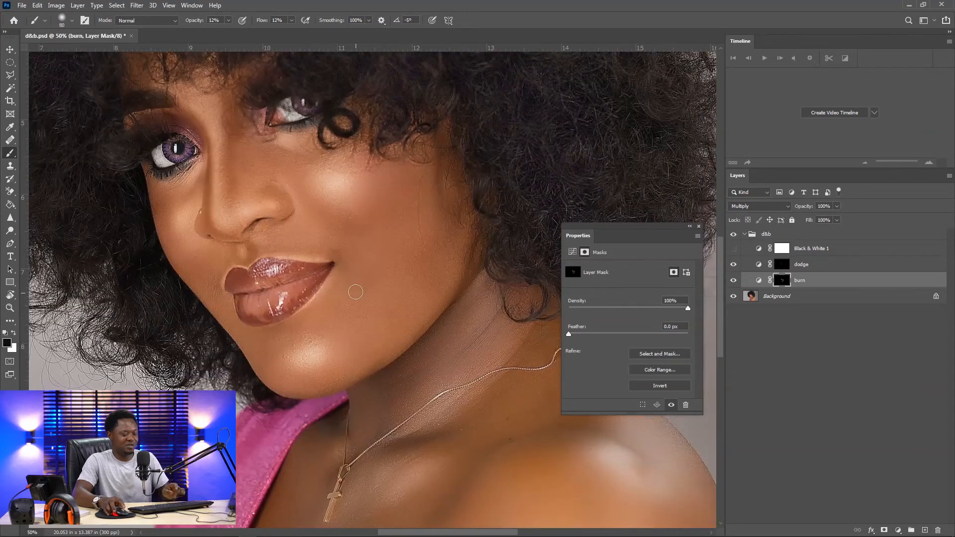
{"action": "key", "text": "ctrl+minus"}
{"action": "key", "text": "ctrl+minus"}
{"action": "key", "text": "ctrl+minus"}
{"action": "key", "text": "ctrl+minus"}
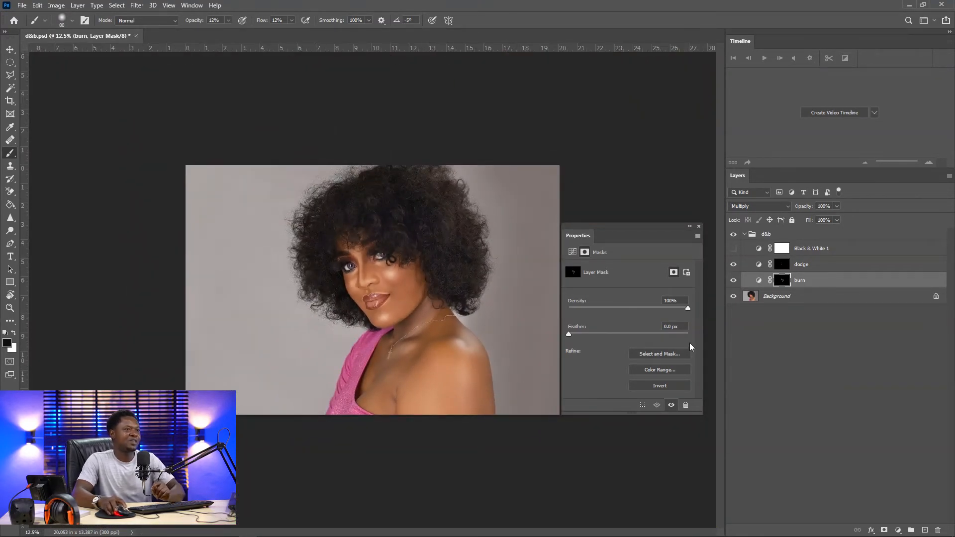
Open the burn layer's Curves properties, switch to the Red channel and pull the red curve slightly down
{"action": "mouse_move", "coordinate": [641, 225]}
{"action": "left_mouse_down"}
{"action": "mouse_move", "coordinate": [684, 231]}
{"action": "mouse_move", "coordinate": [655, 225]}
{"action": "left_mouse_up"}
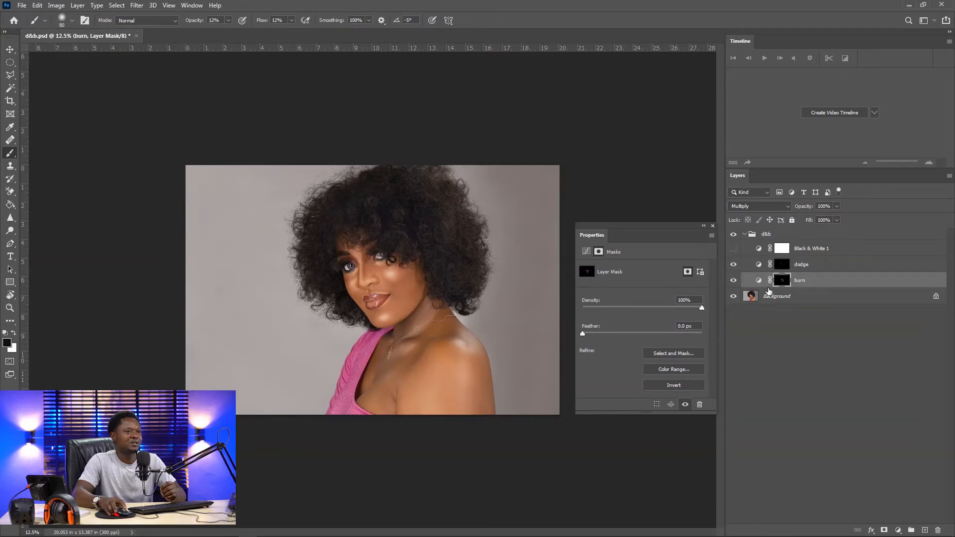
{"action": "left_click", "coordinate": [758, 282]}
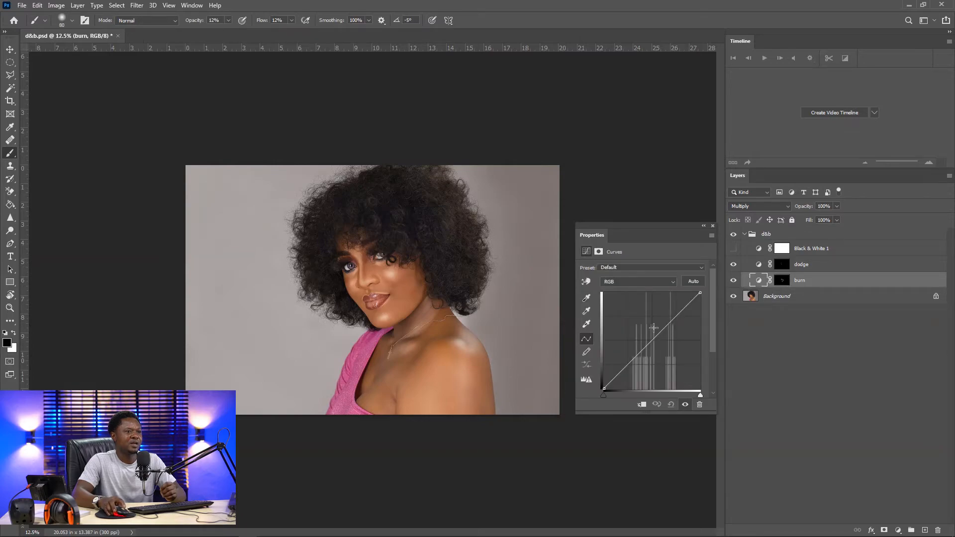
{"action": "left_click", "coordinate": [619, 281]}
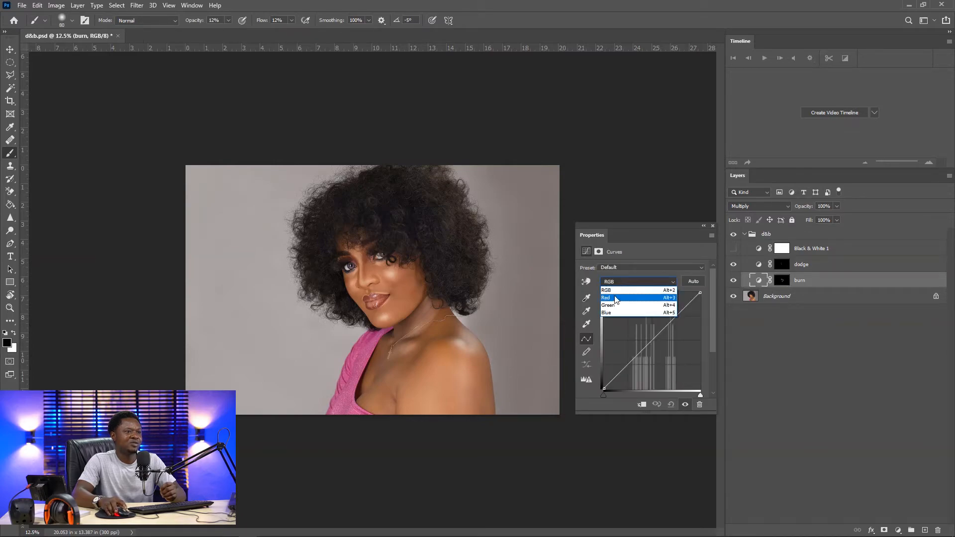
{"action": "left_click", "coordinate": [614, 299]}
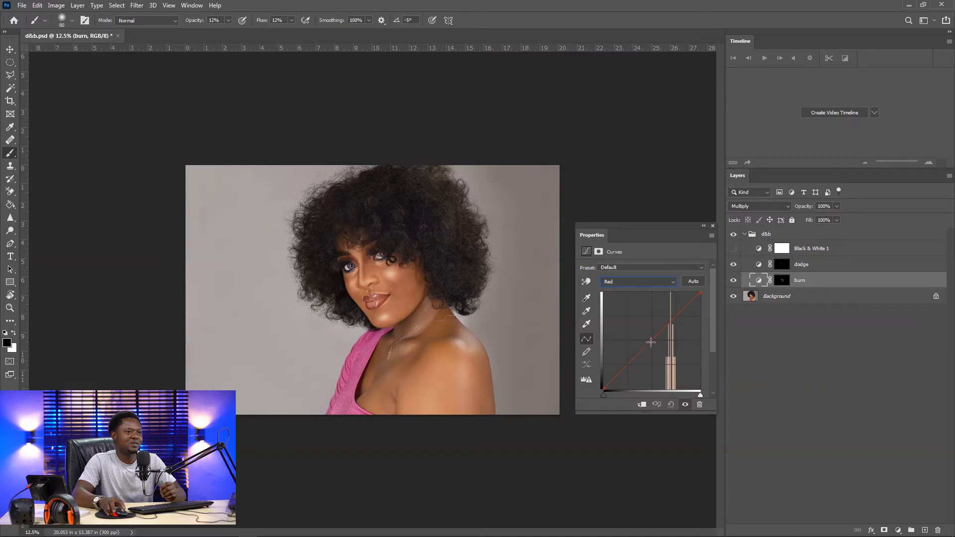
{"action": "left_click_drag", "start_coordinate": [652, 341], "coordinate": [665, 351]}
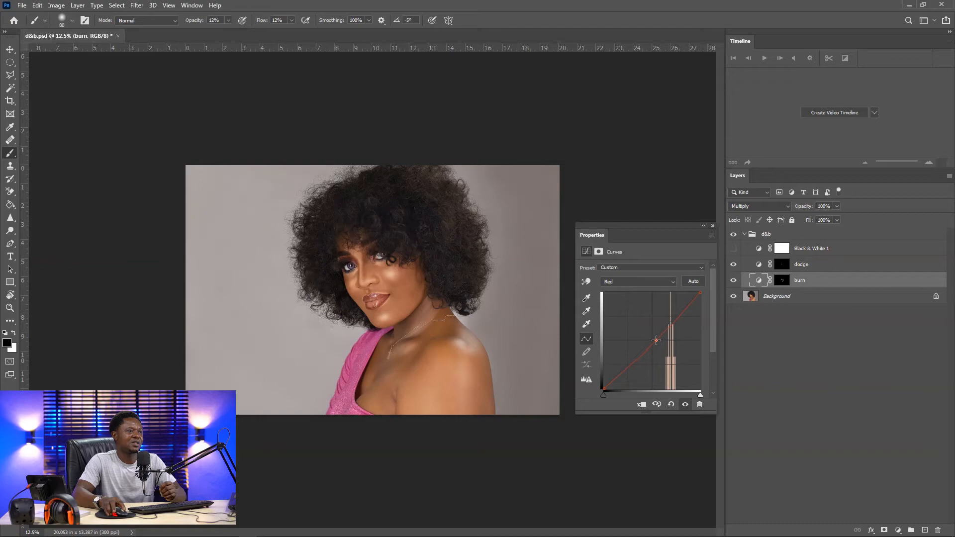
Collapse the Properties panel and toggle the d&b group's visibility repeatedly to compare the retouch
{"action": "key", "text": "ctrl+plus"}
{"action": "key", "text": "ctrl+plus"}
{"action": "key", "text": "ctrl+plus"}
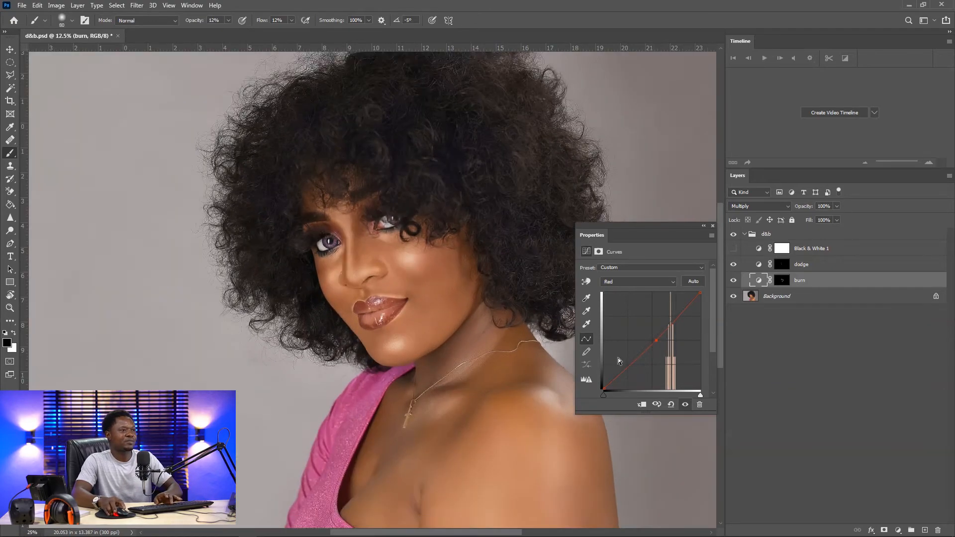
{"action": "key", "text": "ctrl+minus"}
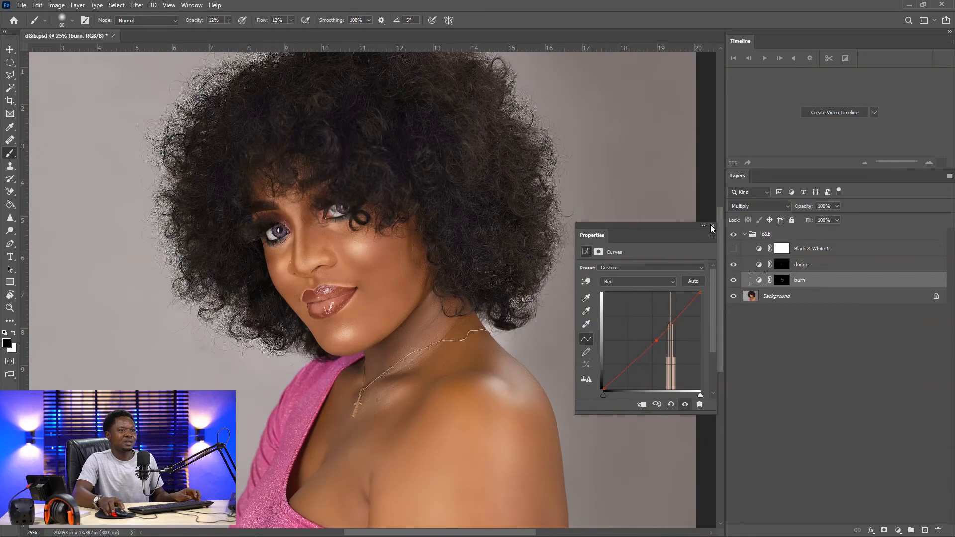
{"action": "left_click", "coordinate": [713, 226]}
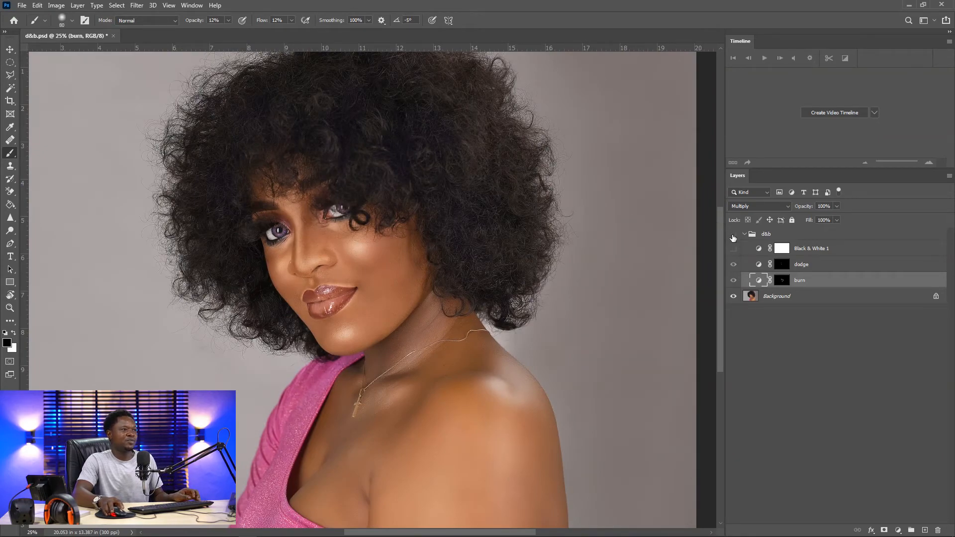
{"action": "left_click", "coordinate": [733, 236]}
{"action": "left_click", "coordinate": [733, 236]}
{"action": "left_click", "coordinate": [732, 236]}
{"action": "left_click", "coordinate": [732, 236]}
{"action": "left_click", "coordinate": [733, 236]}
{"action": "left_click", "coordinate": [733, 236]}
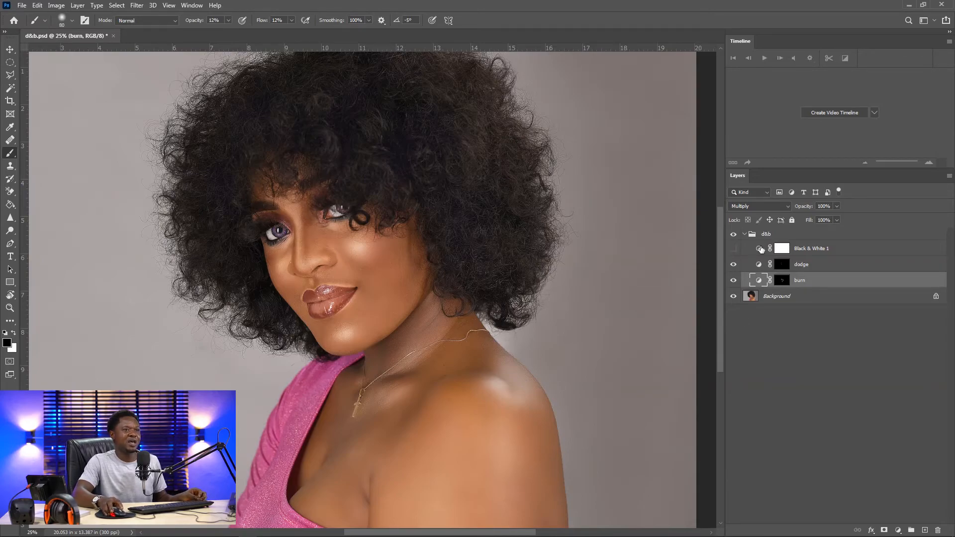
Select the burn layer's mask, set the burn layer's opacity to 74%, and toggle the d&b group to compare
{"action": "left_click", "coordinate": [782, 282]}
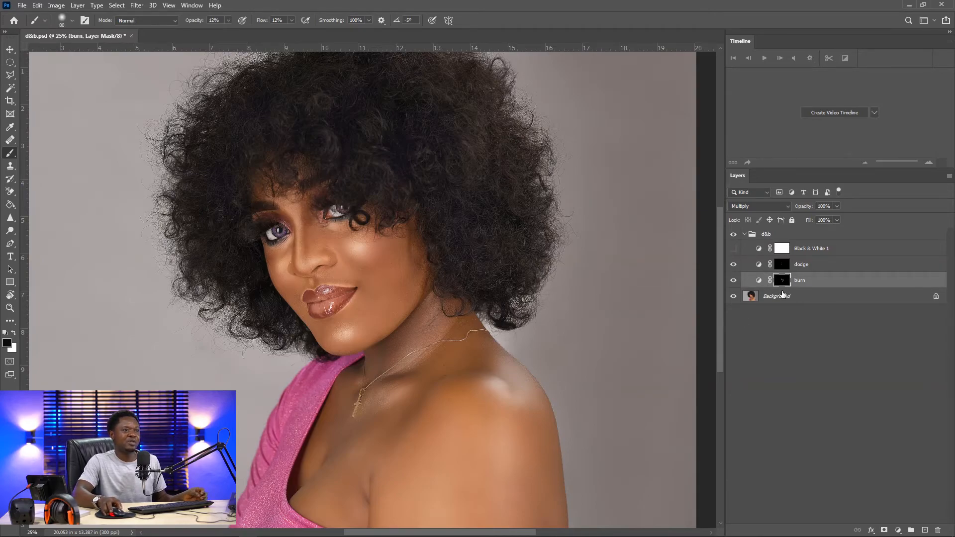
{"action": "mouse_move", "coordinate": [806, 208]}
{"action": "left_mouse_down"}
{"action": "mouse_move", "coordinate": [783, 209]}
{"action": "mouse_move", "coordinate": [796, 211]}
{"action": "left_mouse_up"}
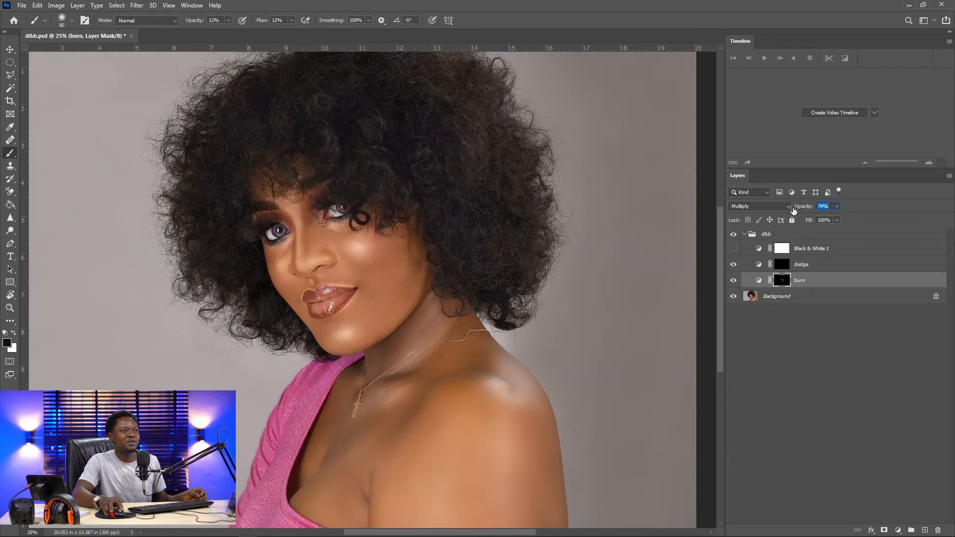
{"action": "left_click_drag", "start_coordinate": [793, 210], "coordinate": [793, 209]}
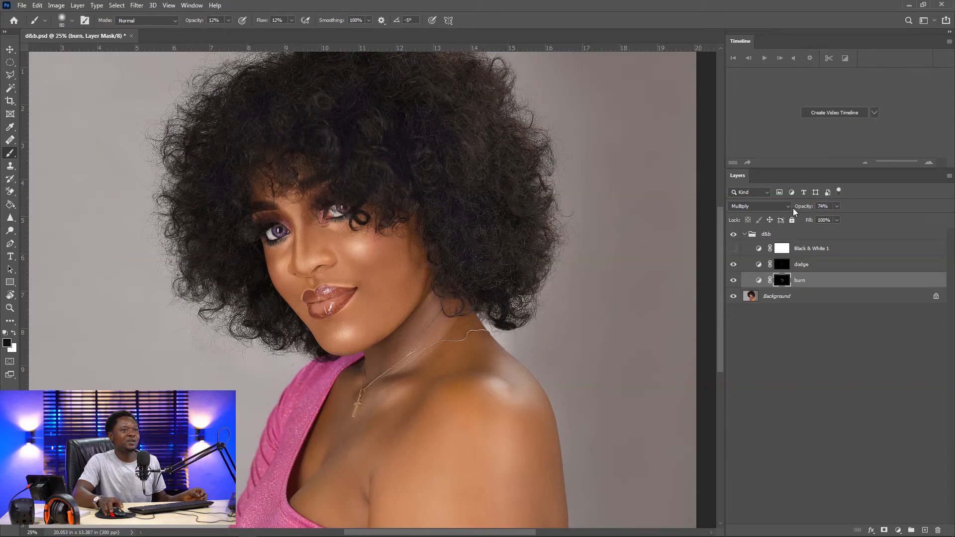
{"action": "left_click", "coordinate": [733, 237]}
{"action": "left_click", "coordinate": [733, 237]}
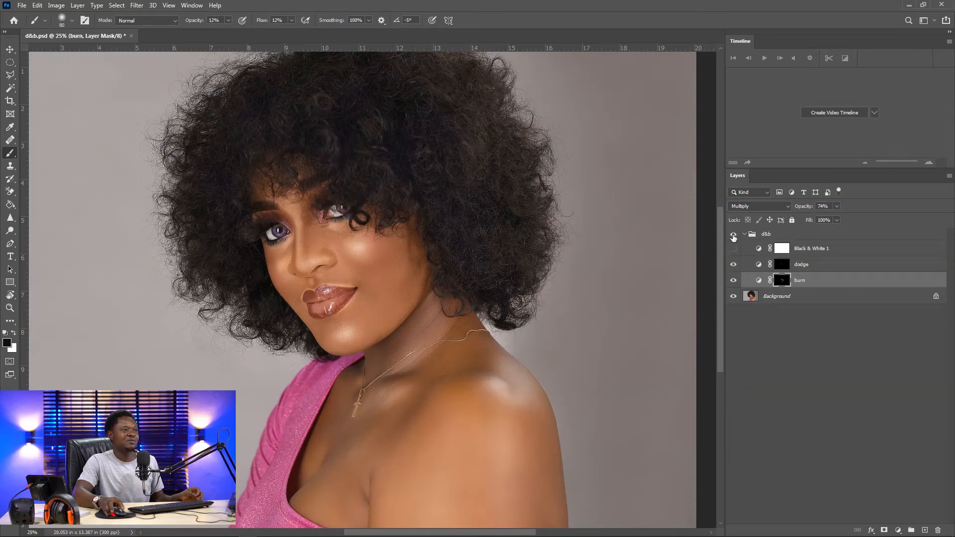
{"action": "left_click", "coordinate": [733, 237]}
{"action": "left_click", "coordinate": [733, 236]}
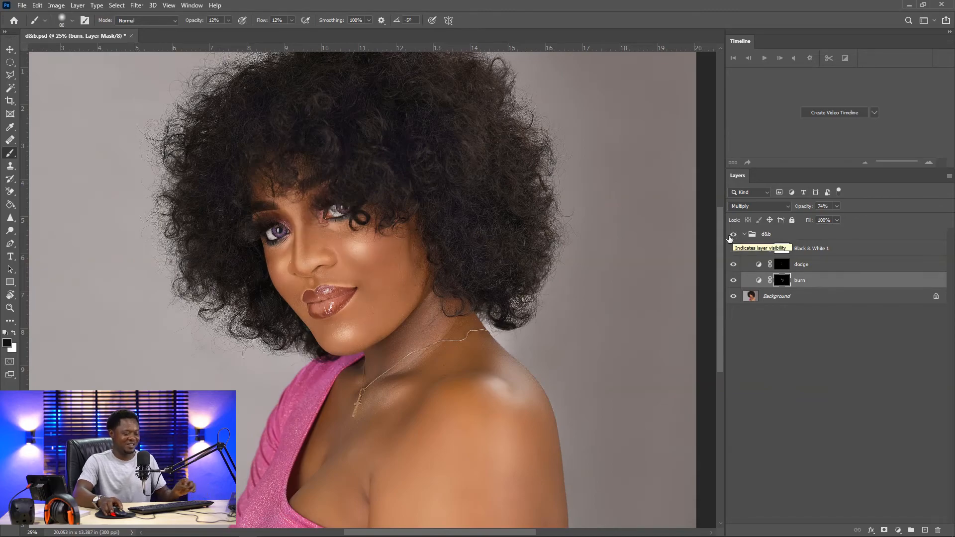
Lower the burn layer's opacity to 49%
{"action": "key", "text": "ctrl+minus"}
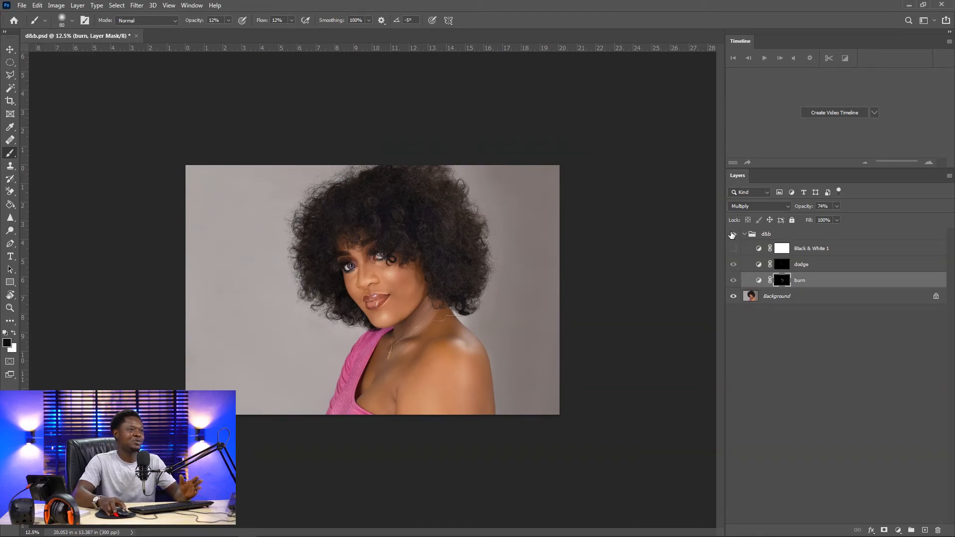
{"action": "left_click", "coordinate": [732, 234]}
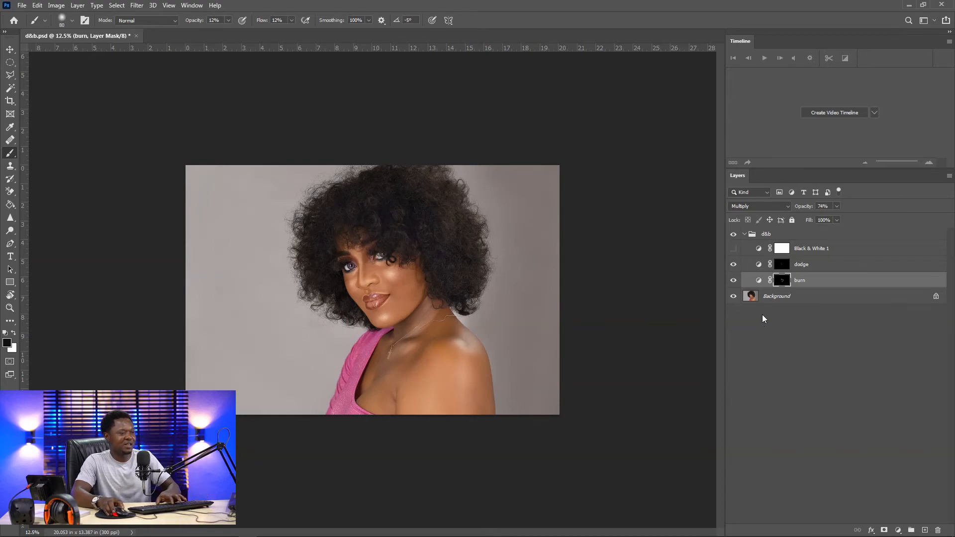
{"action": "key", "text": "ctrl+plus"}
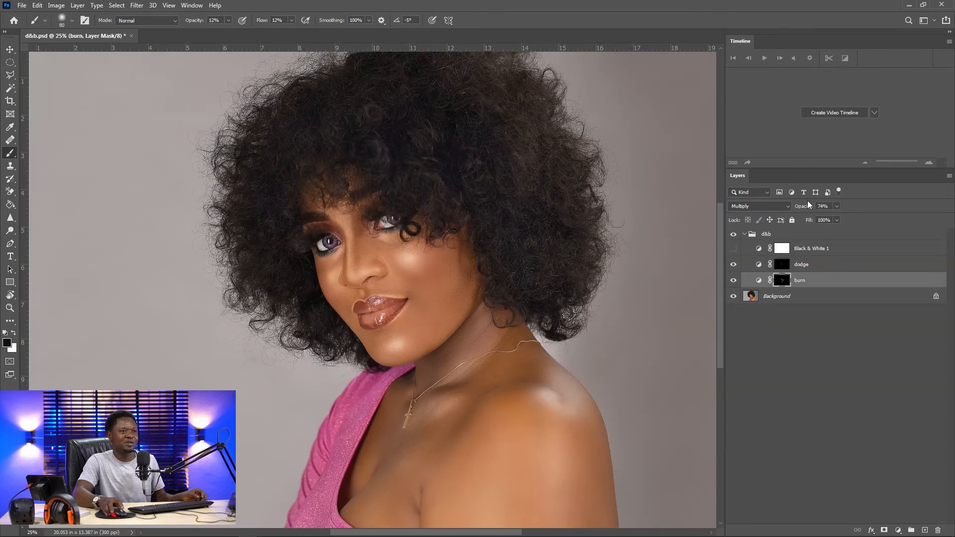
{"action": "left_click_drag", "start_coordinate": [801, 208], "coordinate": [793, 209]}
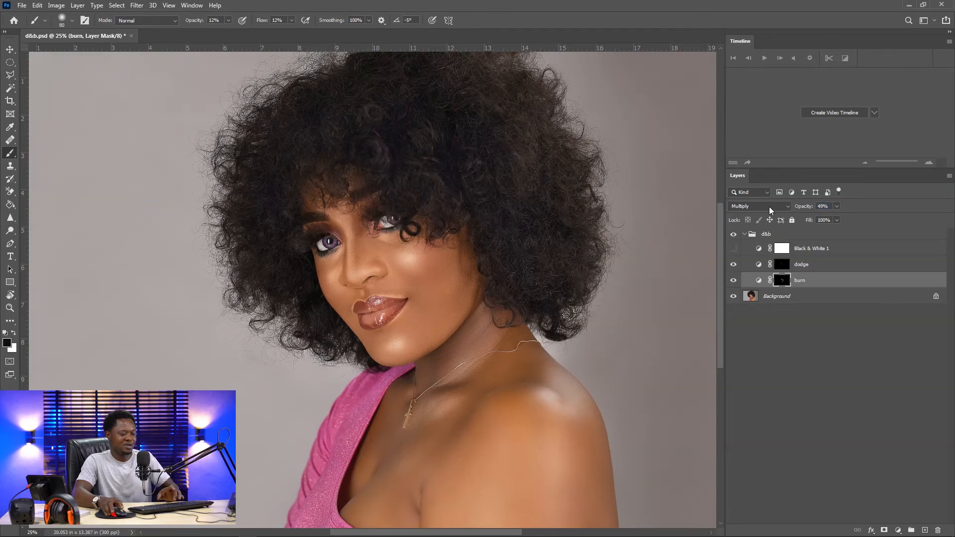
{"action": "key", "text": "ctrl+minus"}
{"action": "key", "text": "ctrl+minus"}
{"action": "key", "text": "ctrl+minus"}
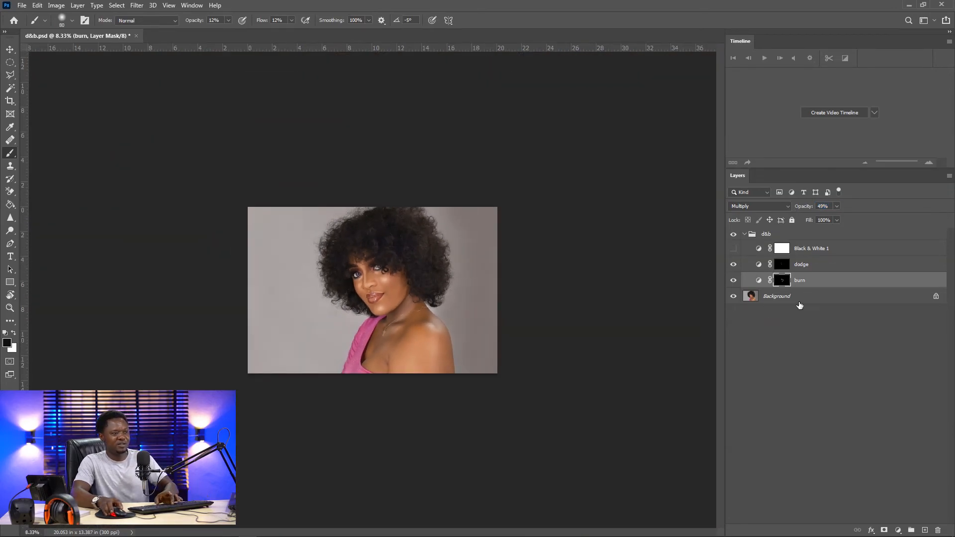
{"action": "key", "text": "ctrl+plus"}
{"action": "key", "text": "ctrl+plus"}
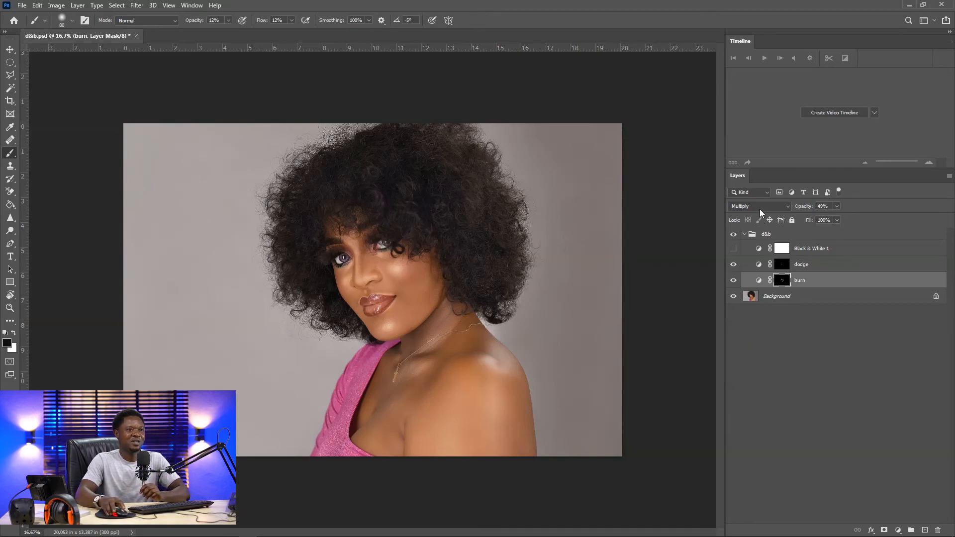
Toggle the d&b group's visibility several times to compare the final retouch before and after
{"action": "left_click", "coordinate": [734, 237]}
{"action": "left_click", "coordinate": [733, 236]}
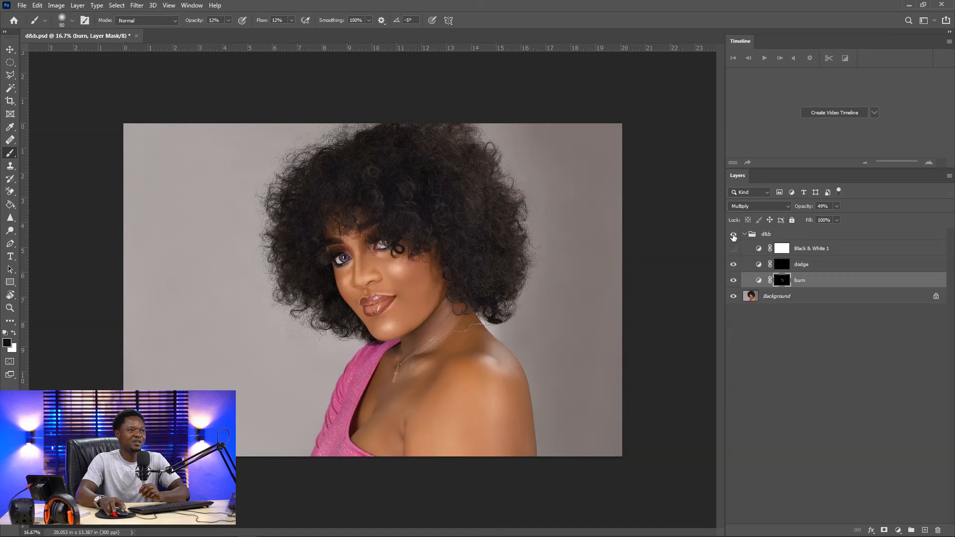
{"action": "left_click", "coordinate": [733, 237]}
{"action": "left_click", "coordinate": [733, 236]}
{"action": "left_click", "coordinate": [734, 236]}
{"action": "left_click", "coordinate": [734, 237]}
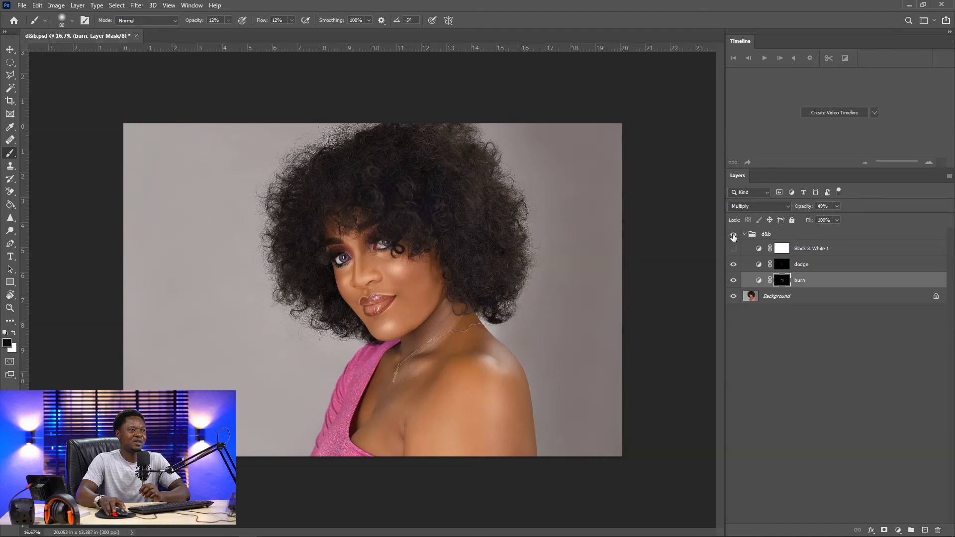